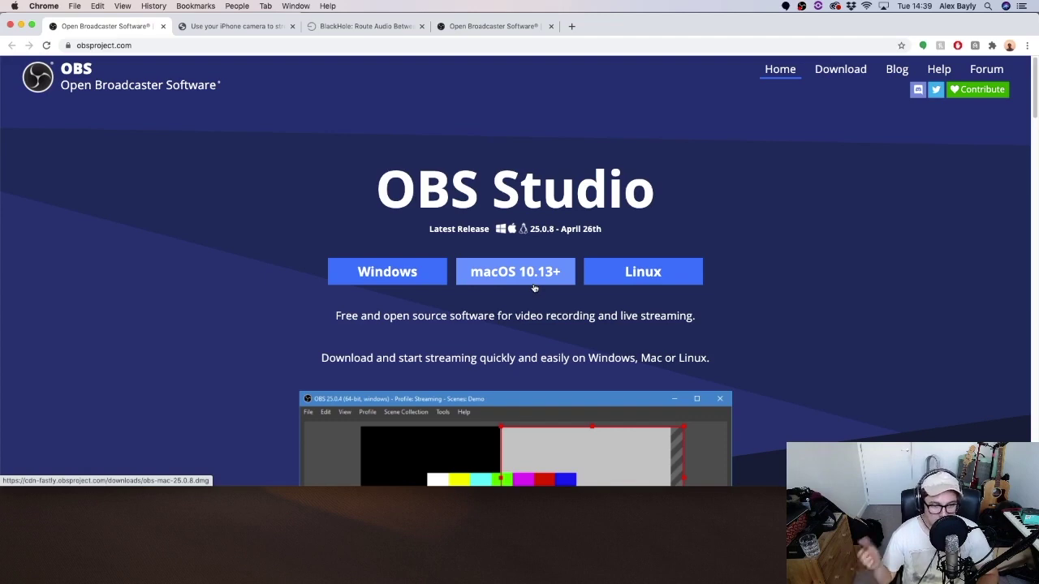
Start the OBS Studio macOS 10.13+ download, then bring up the tutorial notes from the Dock
left_click(534, 288)
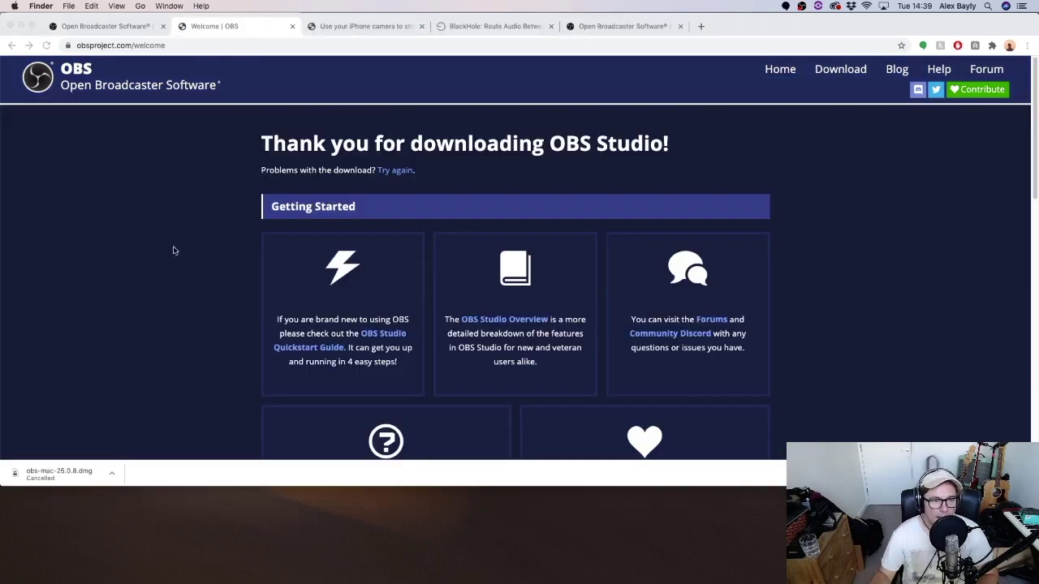
mouse_move(198, 560)
left_click(272, 545)
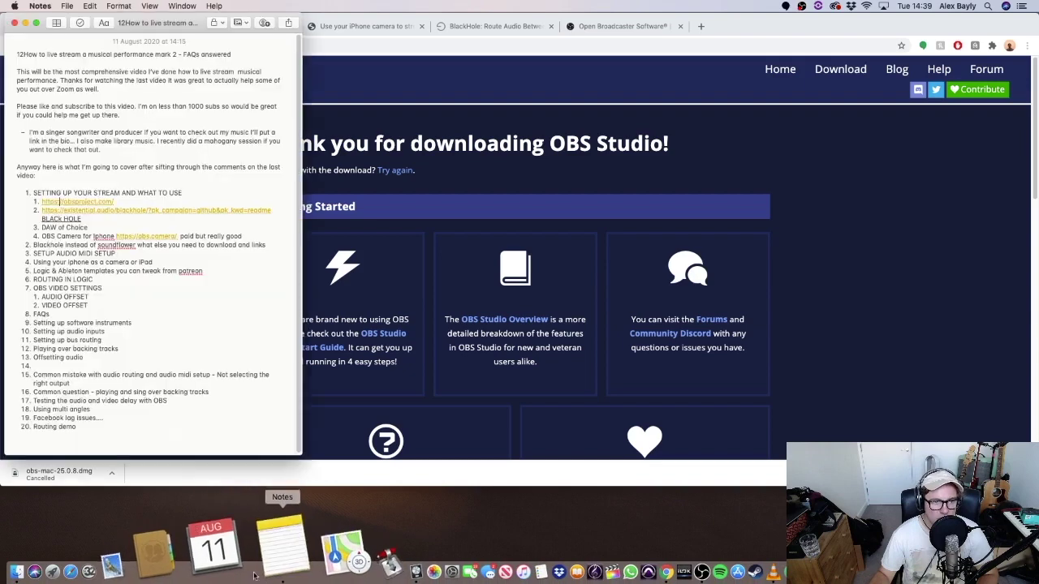
Follow the BlackHole link in the notes to the existential.audio BlackHole page
left_click(93, 211)
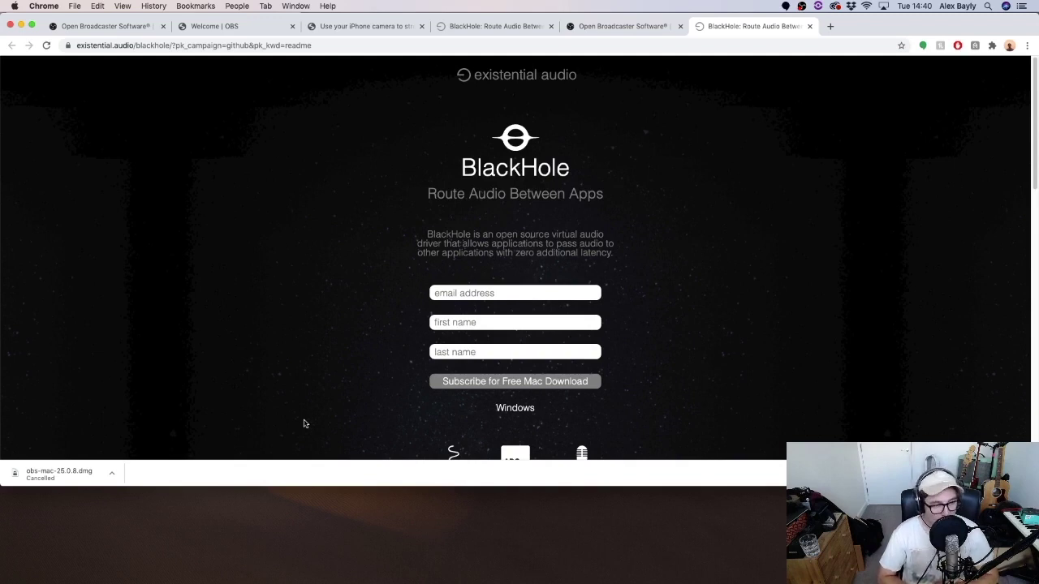
left_click(9, 26)
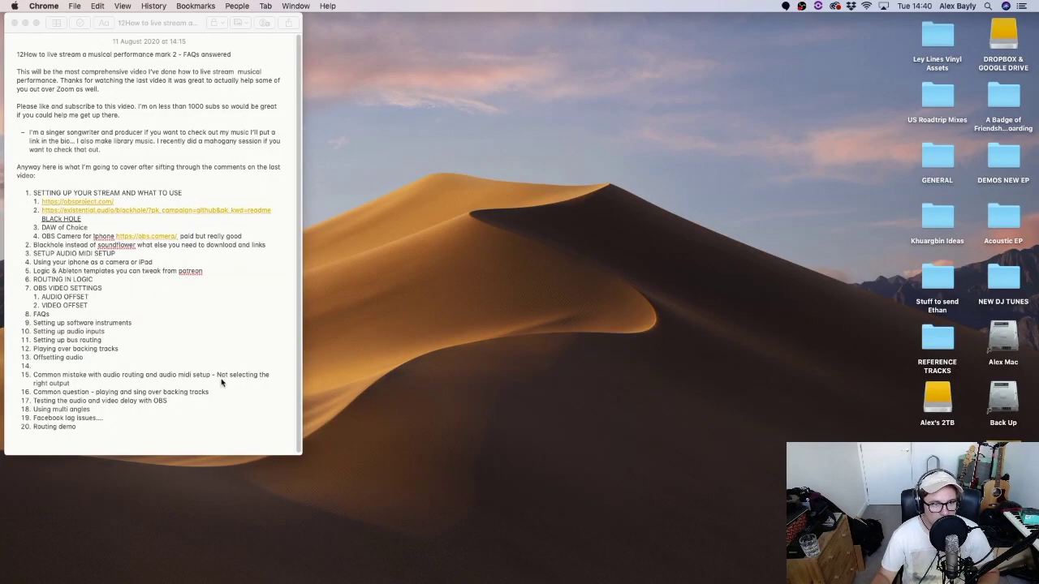
left_click(162, 242)
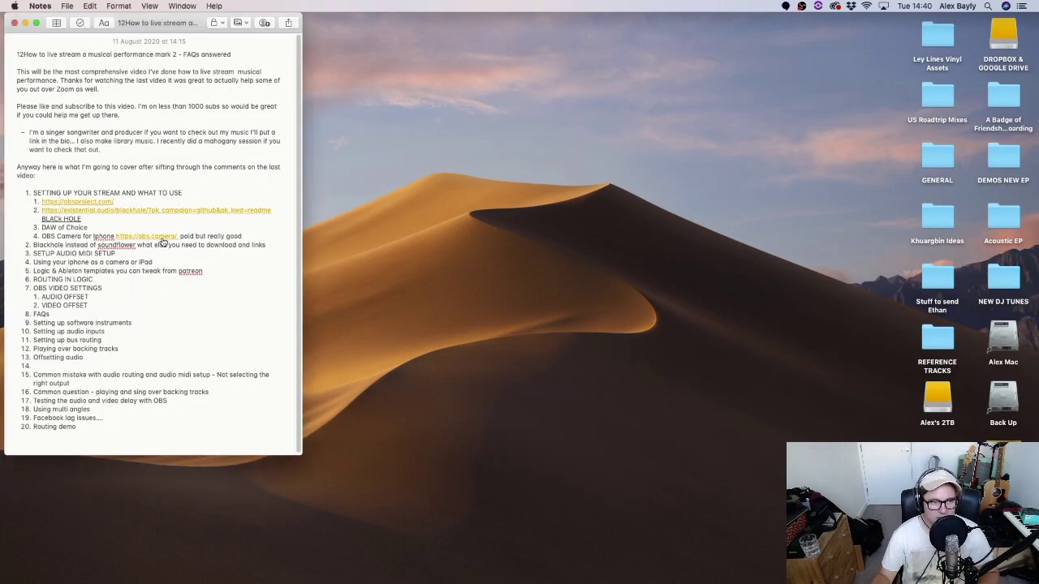
left_click(165, 239)
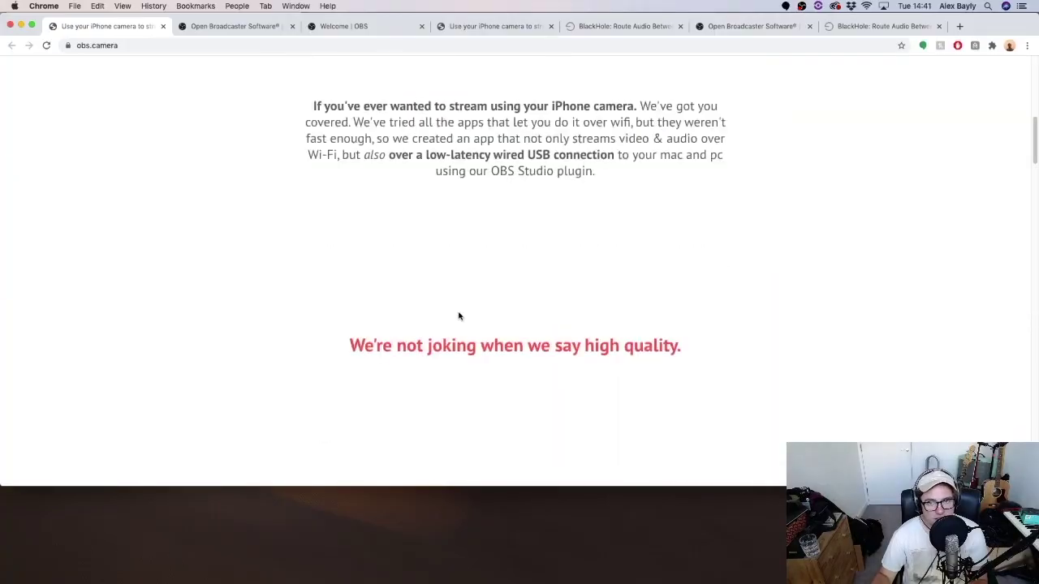
scroll(456, 314, "up", 10)
scroll(447, 371, "down", 15)
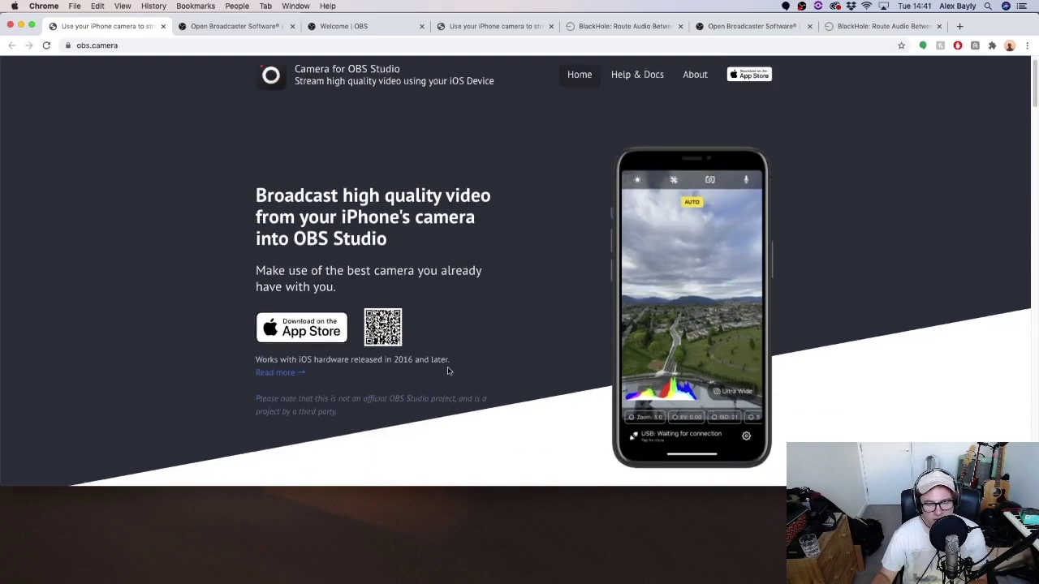
scroll(445, 375, "down", 5)
scroll(445, 376, "up", 10)
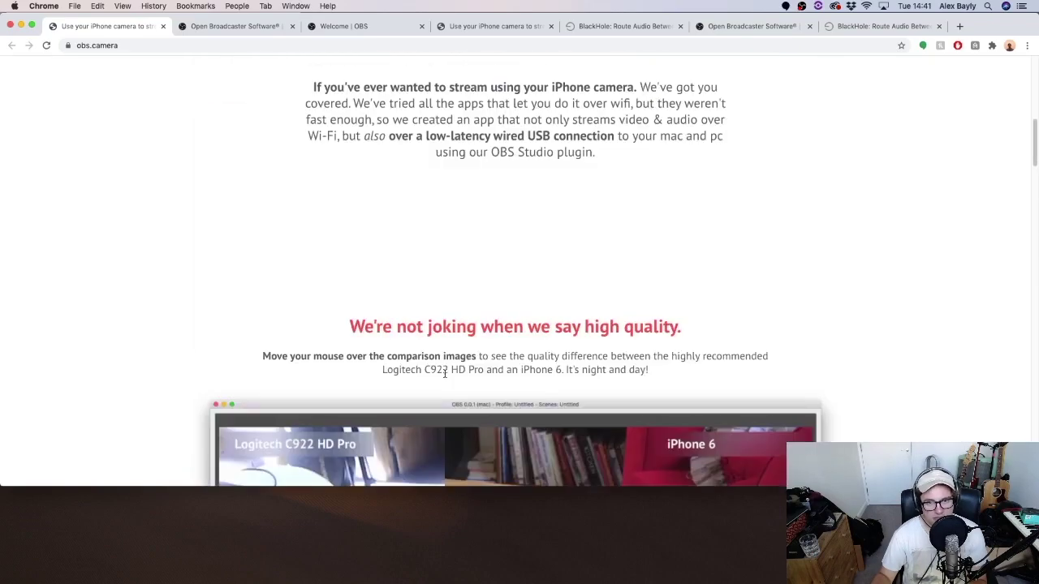
scroll(445, 376, "down", 5)
scroll(446, 375, "up", 5)
scroll(446, 376, "up", 5)
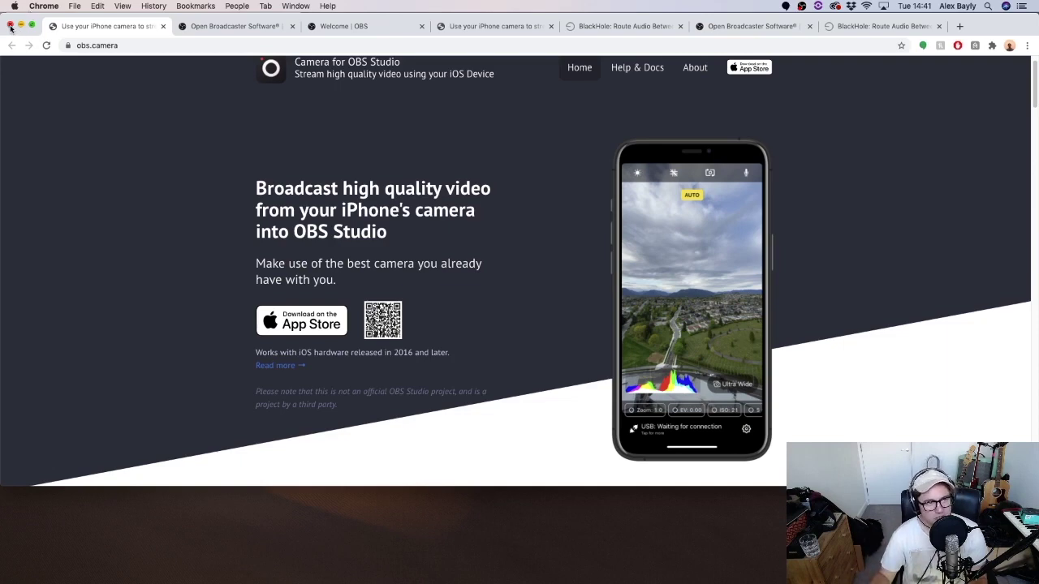
left_click(9, 27)
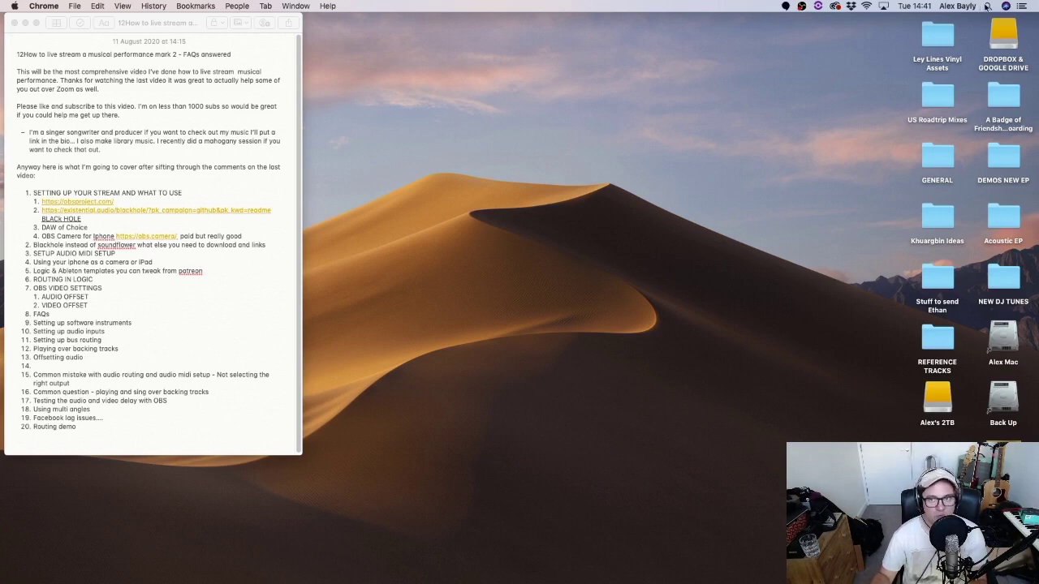
Launch Audio MIDI Setup via Spotlight, delete the old aggregate device and create a new one
left_click(987, 6)
type("audio")
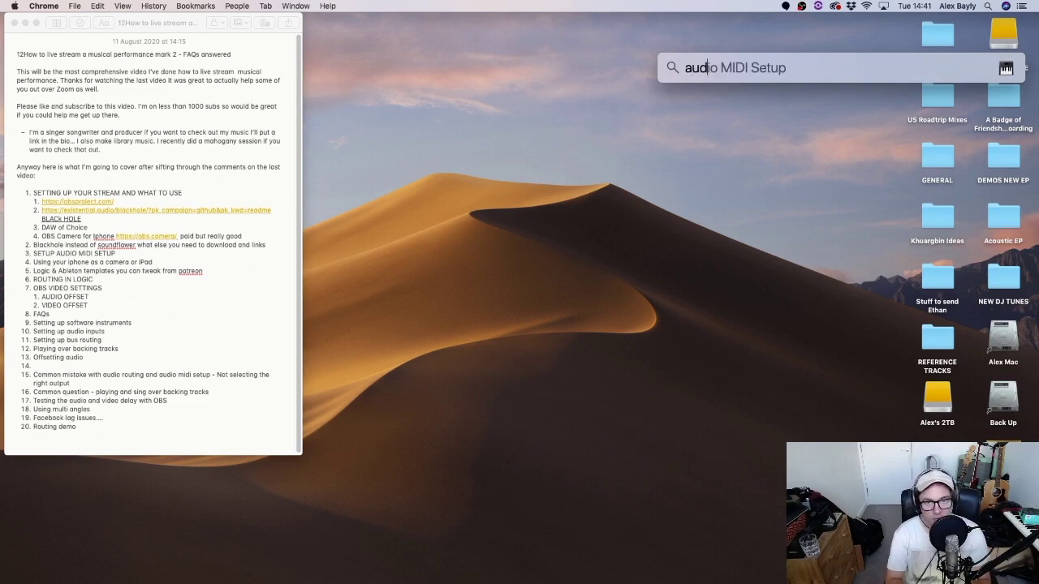
key("Return")
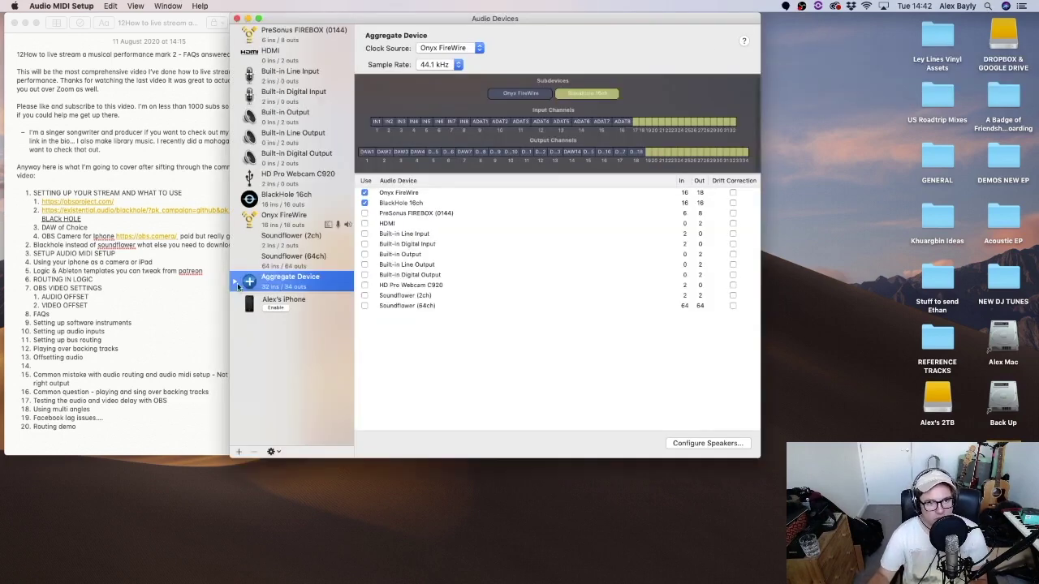
left_click(254, 452)
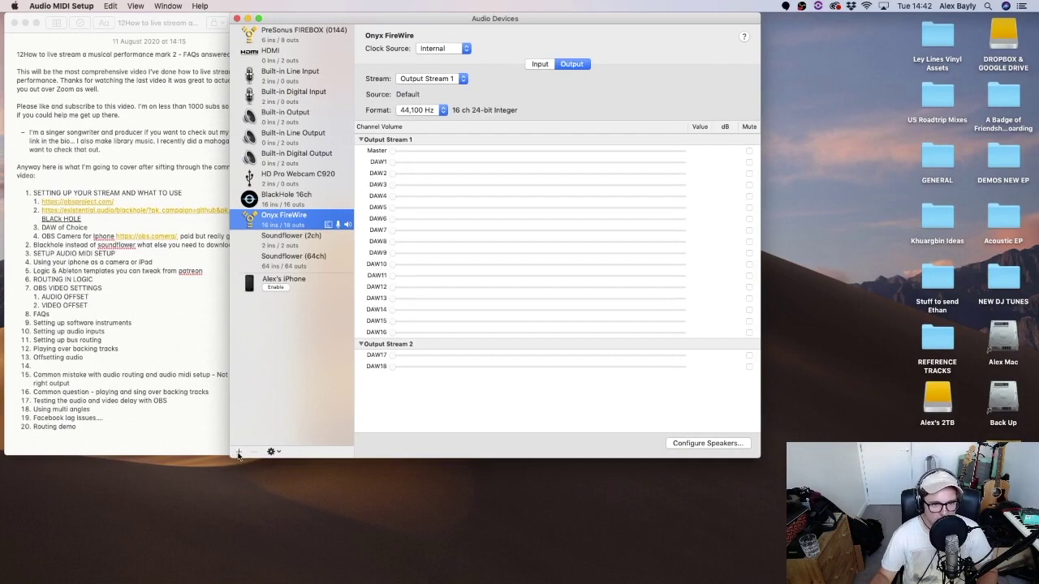
left_click(237, 453)
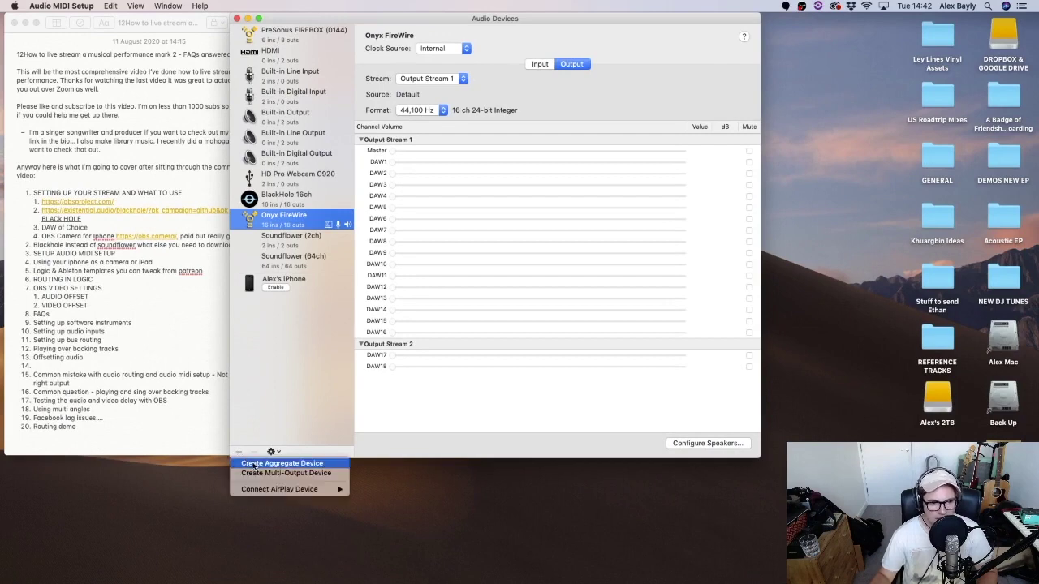
left_click(254, 464)
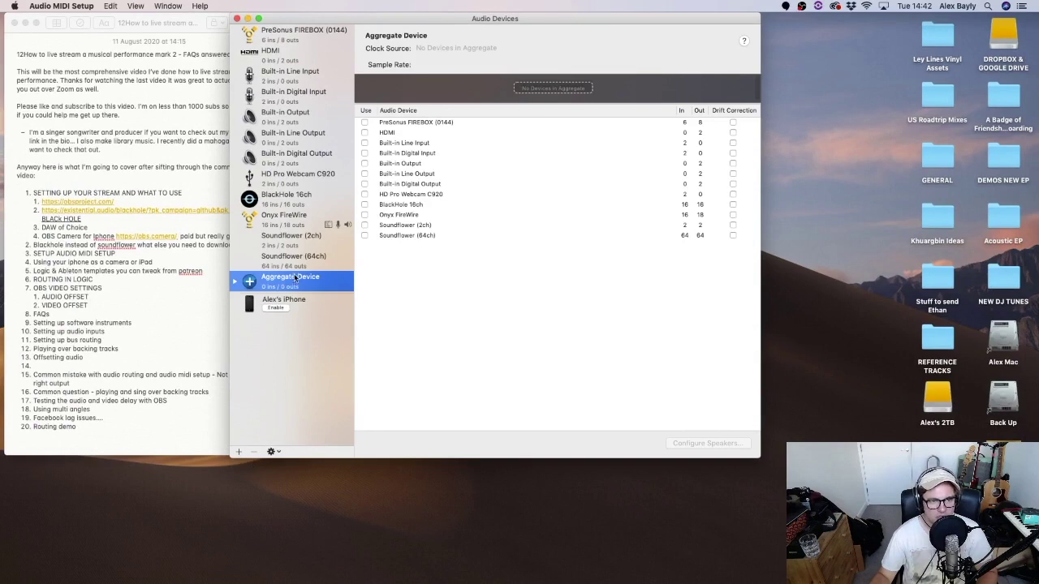
Rename the new aggregate device to 'Blackbird + Blackhole'
left_click(296, 277)
double_click(289, 276)
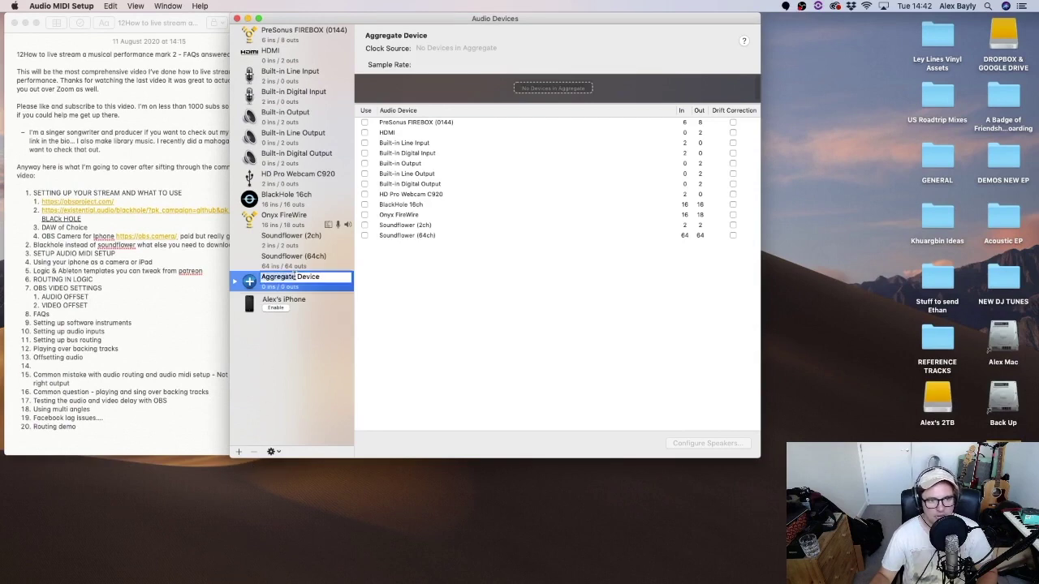
triple_click(293, 276)
type("BLA")
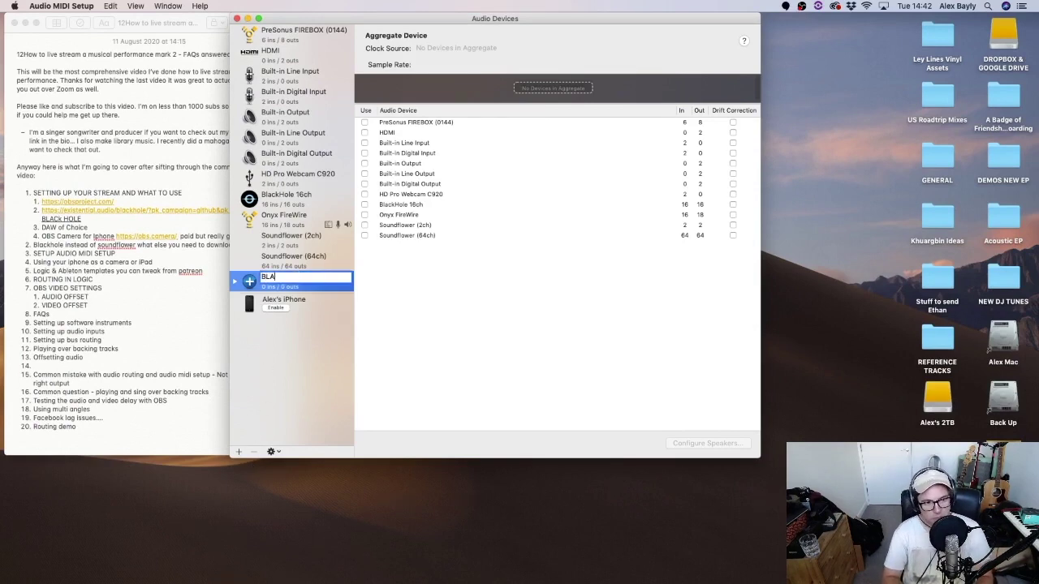
type("c")
key("BackSpace")
key("BackSpace")
type("ac")
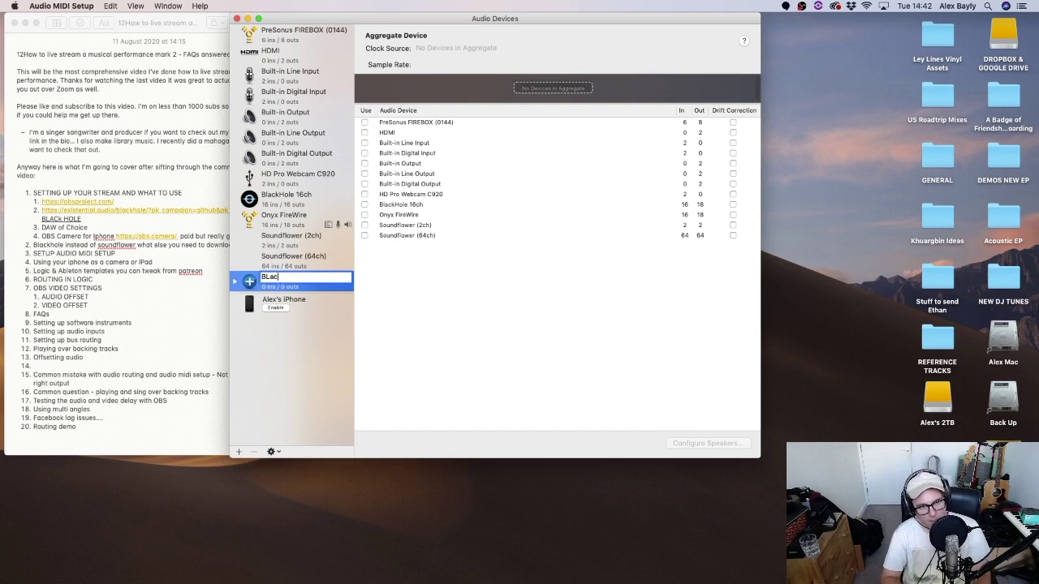
key("BackSpace")
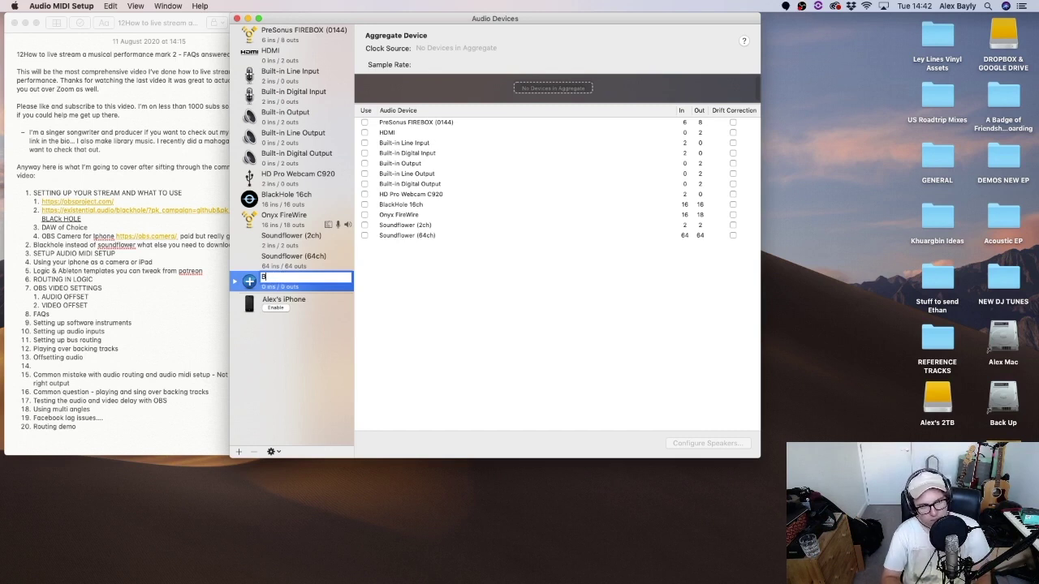
type("lackbird &")
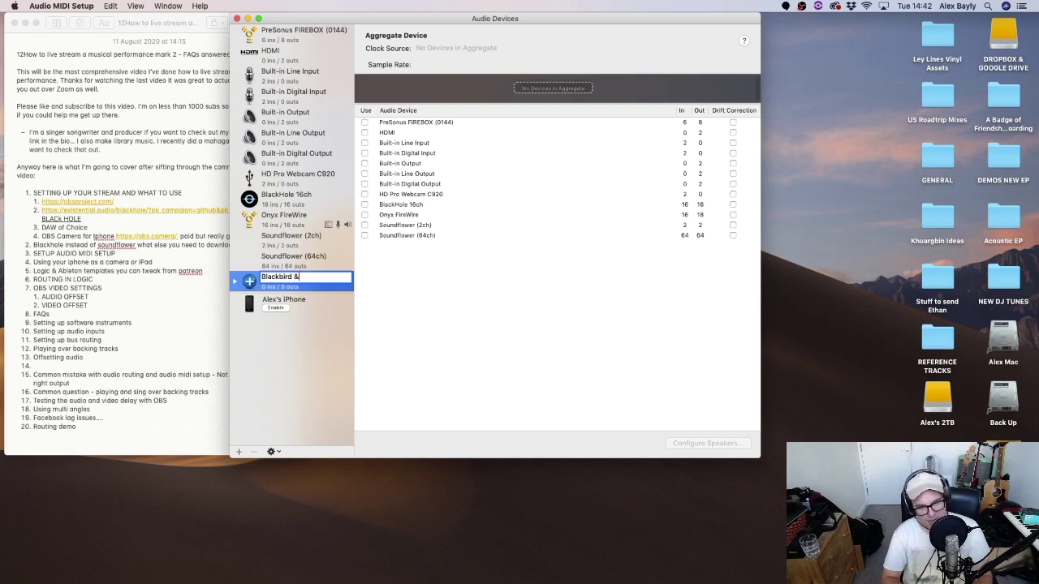
key("BackSpace")
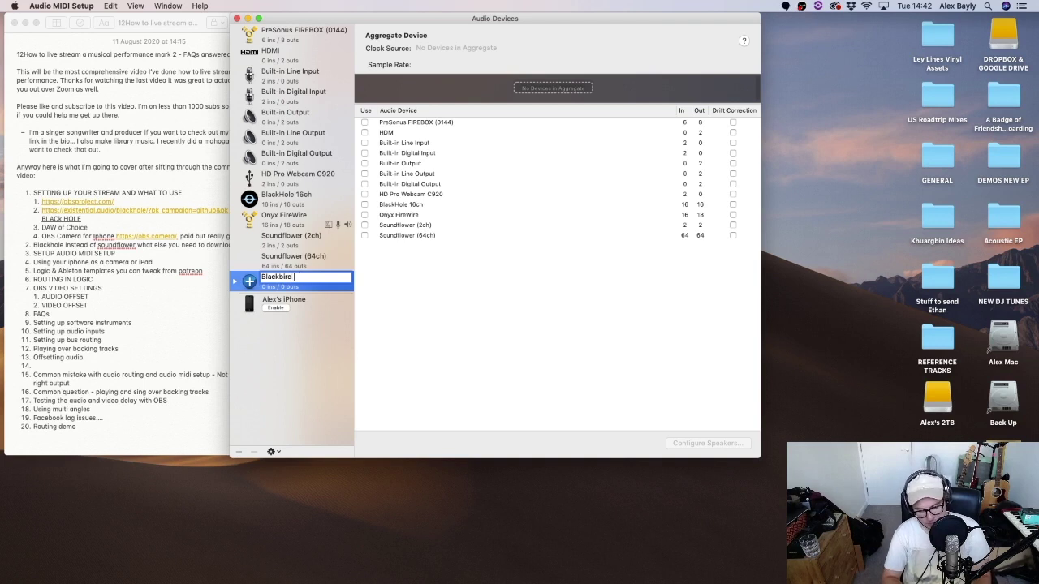
type("+ Blackh")
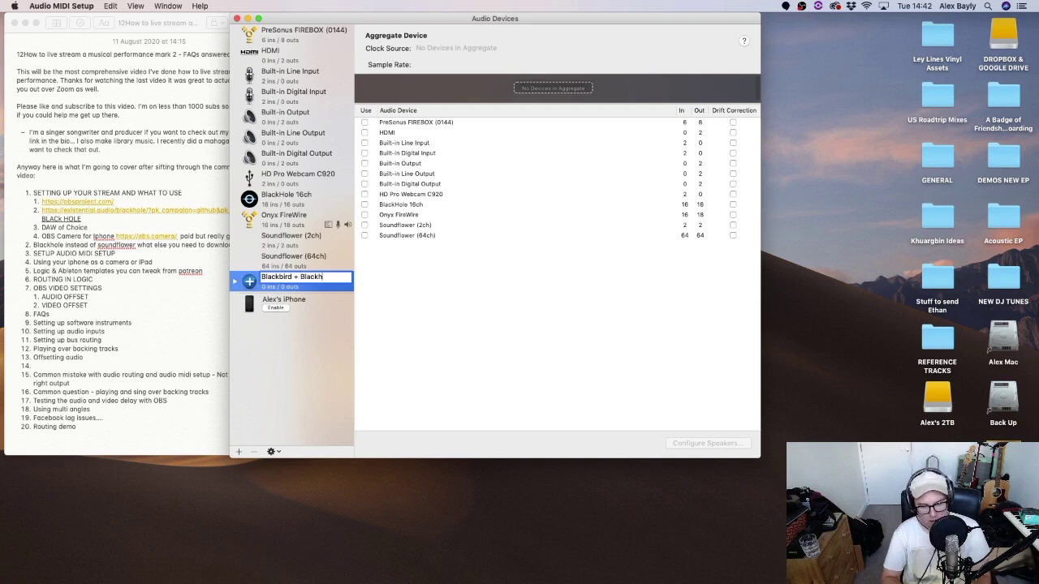
type("ole")
key("Return")
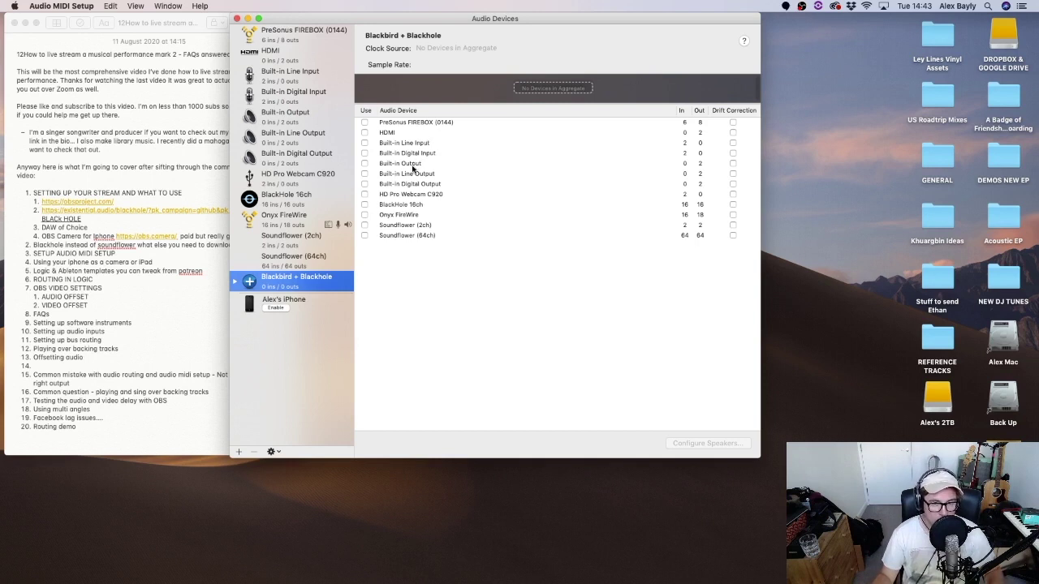
Tick Onyx FireWire and BlackHole 16ch as the aggregate's subdevices, then close Audio Devices
left_click(364, 215)
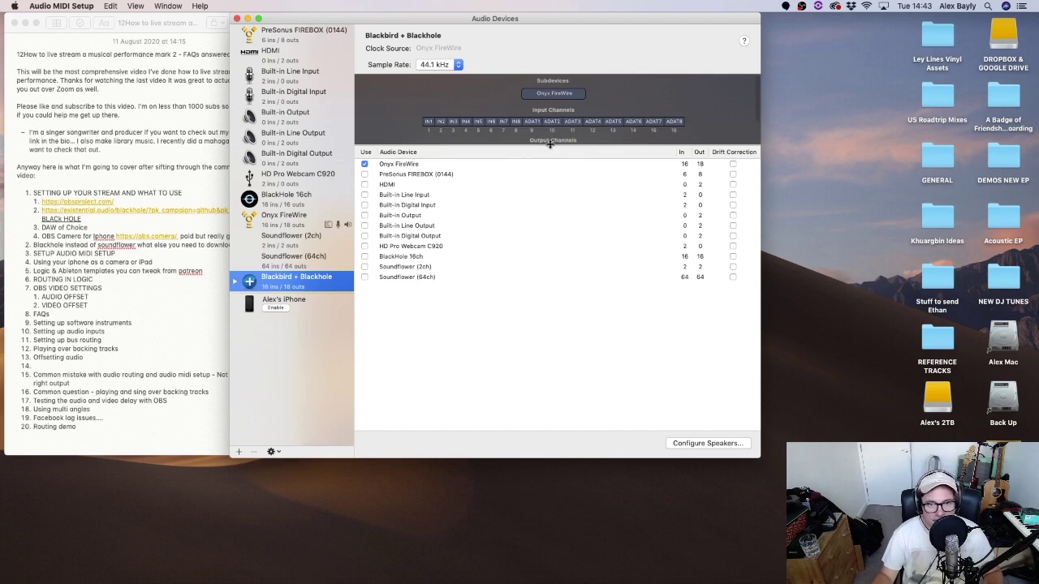
left_click_drag(549, 143, 554, 173)
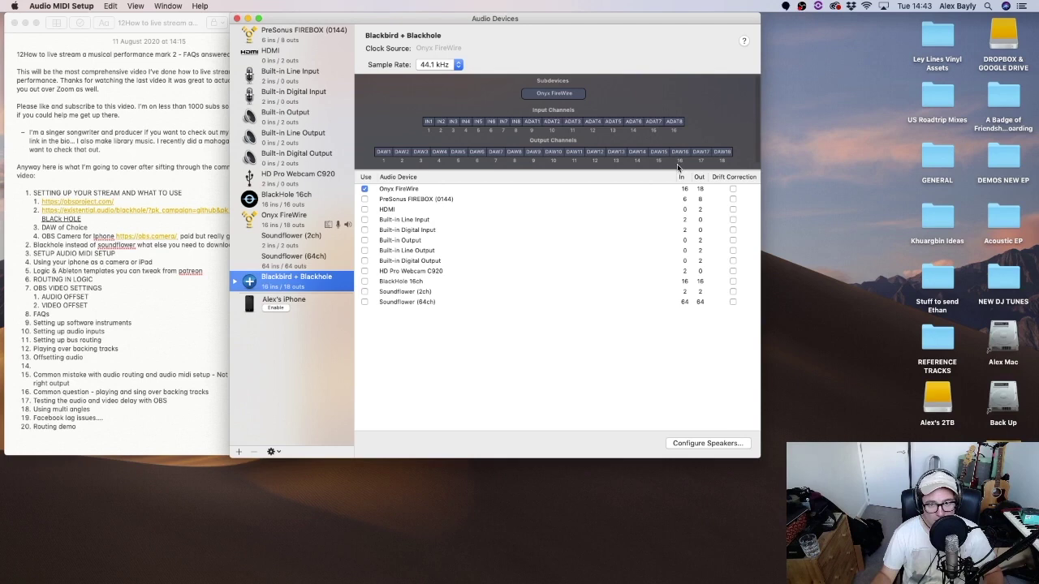
left_click_drag(600, 172, 589, 263)
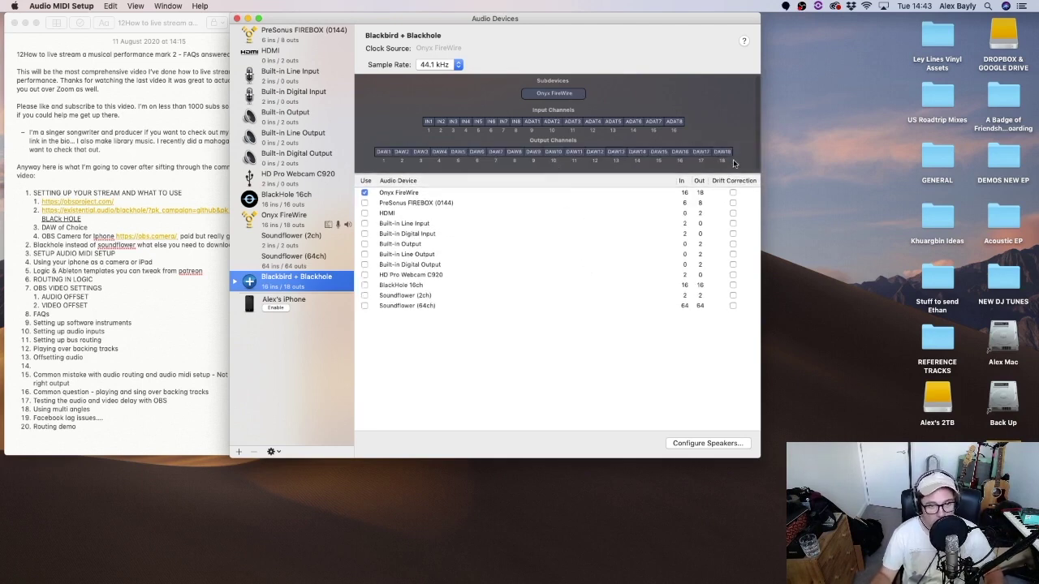
left_click(364, 286)
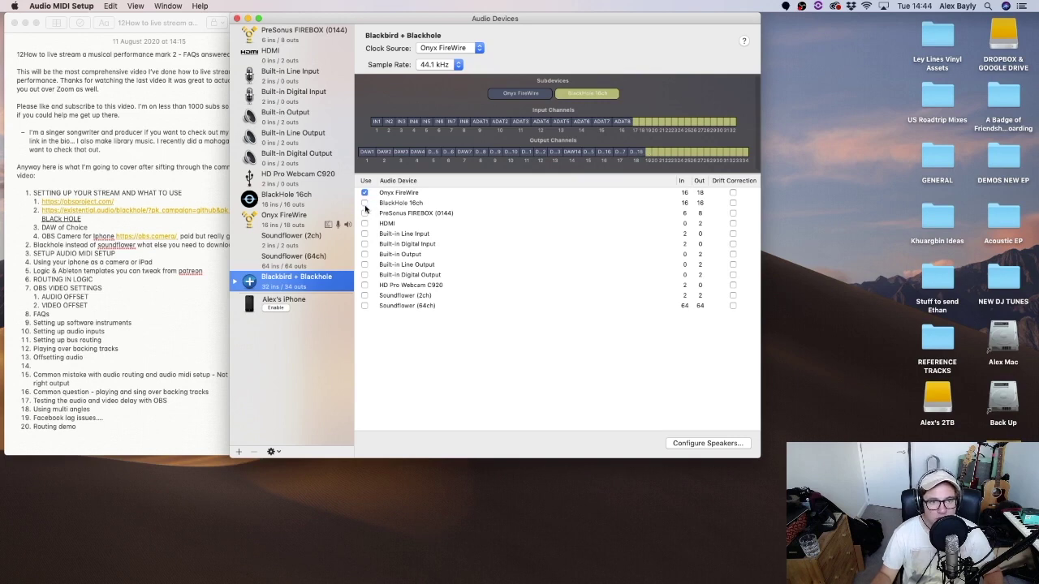
left_click(364, 203)
left_click(364, 203)
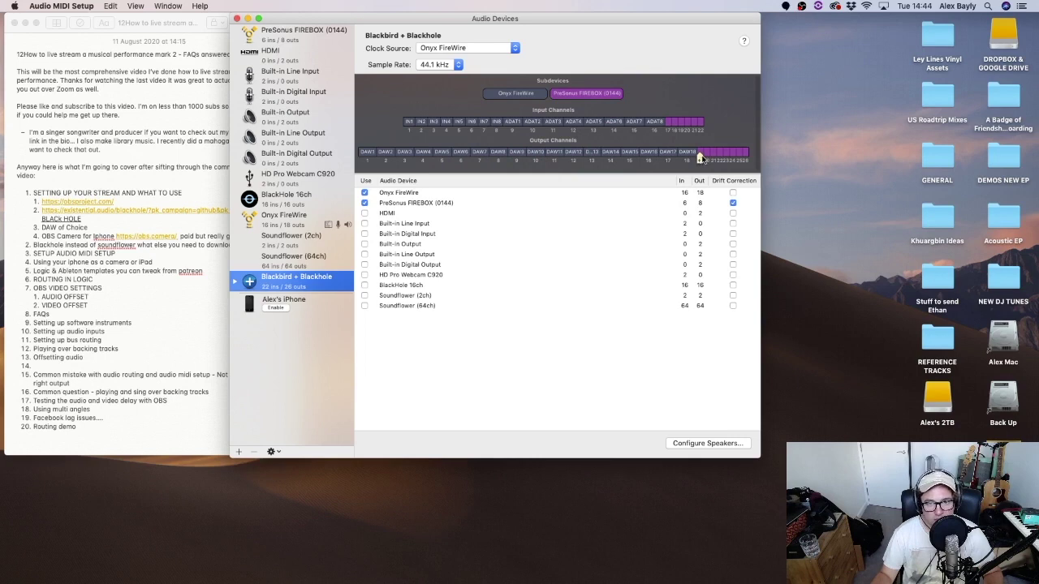
left_click(365, 203)
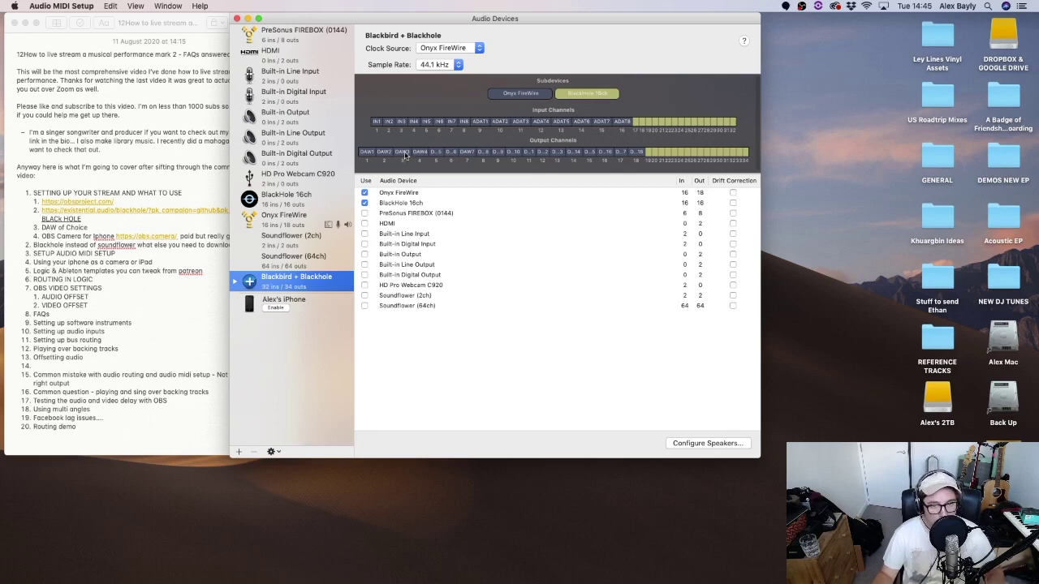
left_click(236, 18)
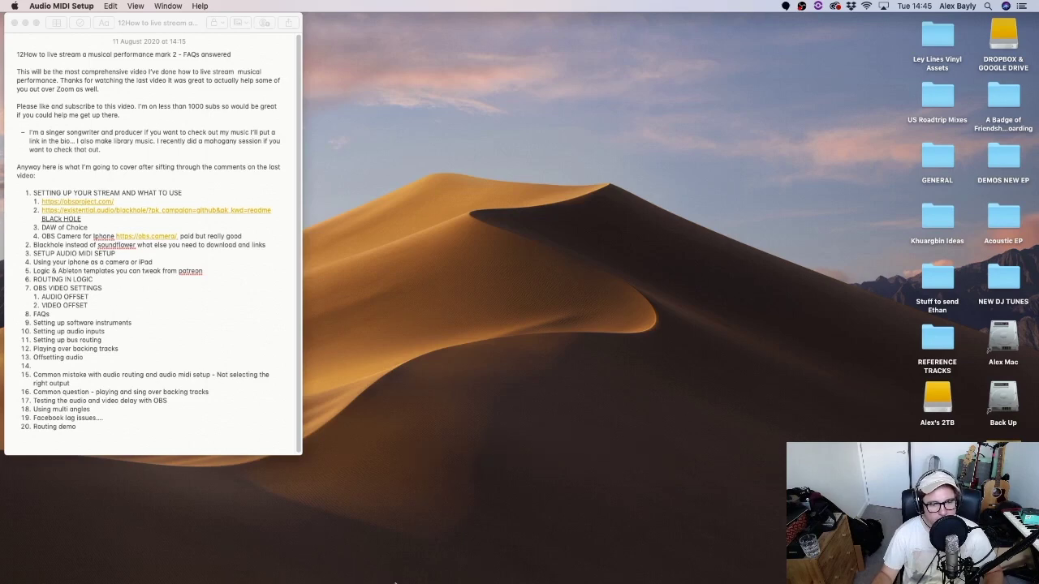
Switch back to Logic Pro X
mouse_move(365, 570)
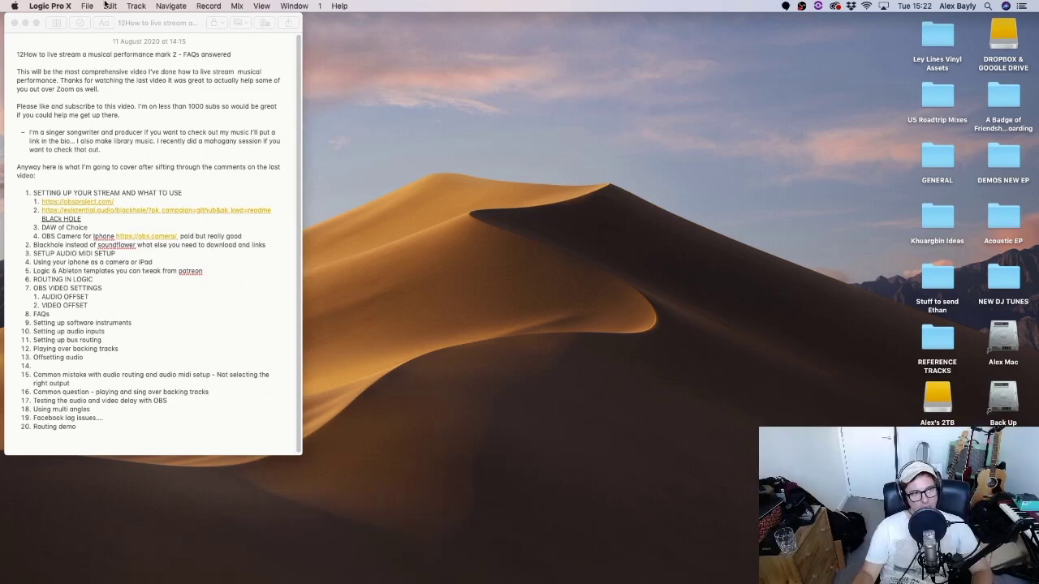
left_click(87, 7)
left_click(87, 7)
left_click(86, 6)
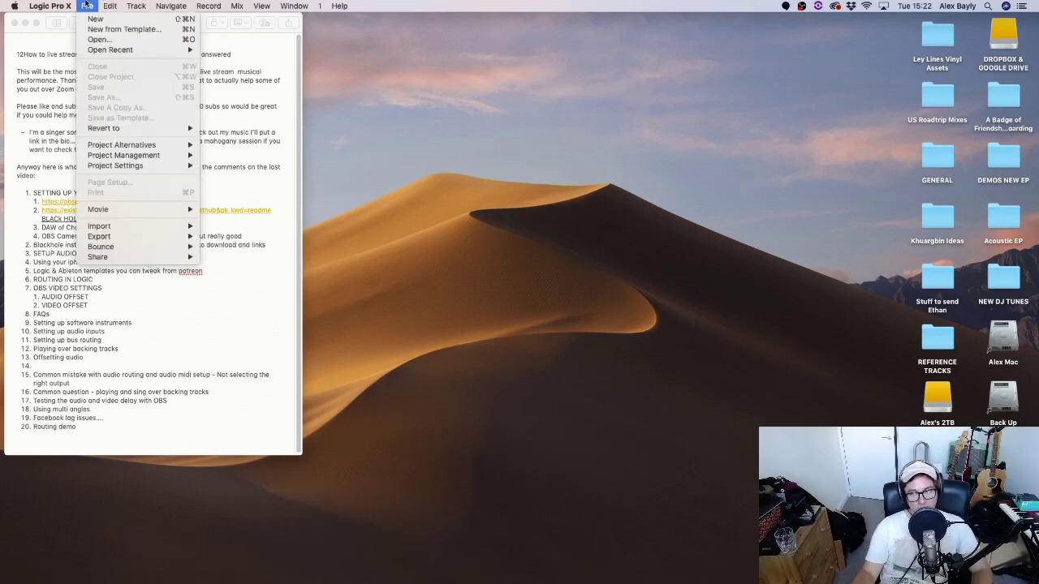
left_click(87, 5)
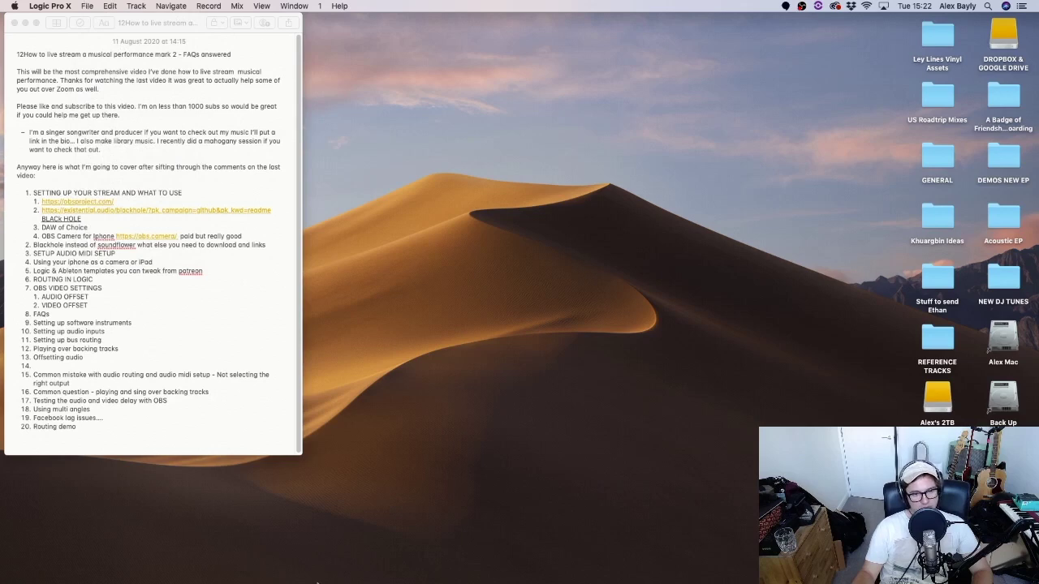
Start a new project from the OBS TEMPLATE template and step through its tracks
mouse_move(297, 581)
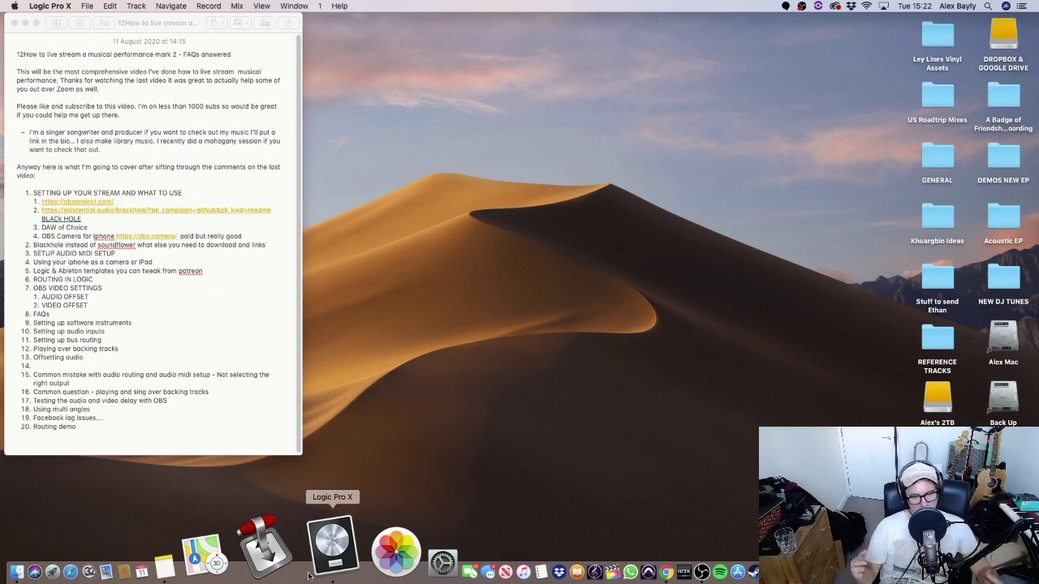
left_click(80, 6)
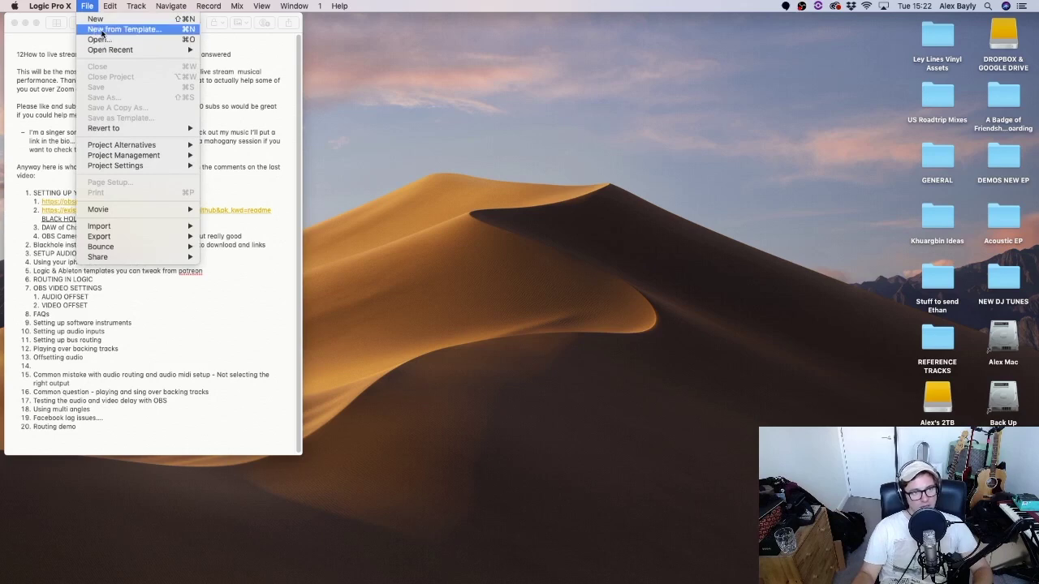
left_click(103, 40)
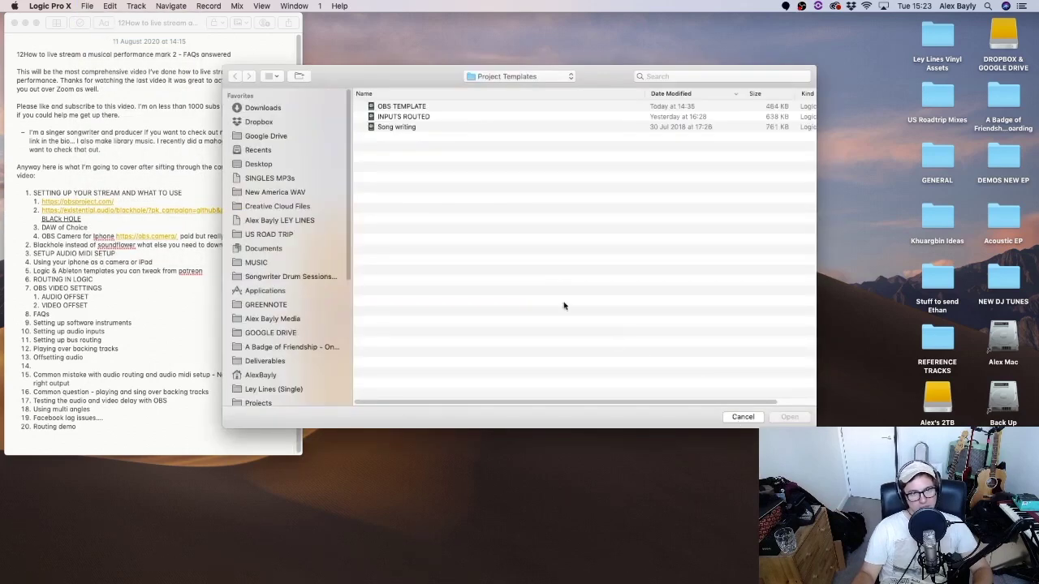
left_click(430, 109)
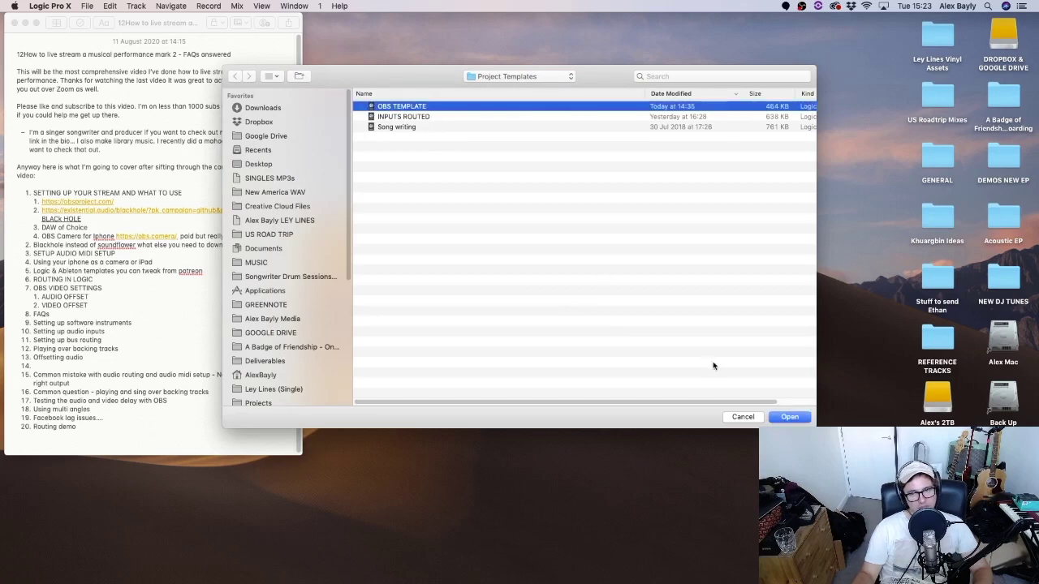
left_click(788, 418)
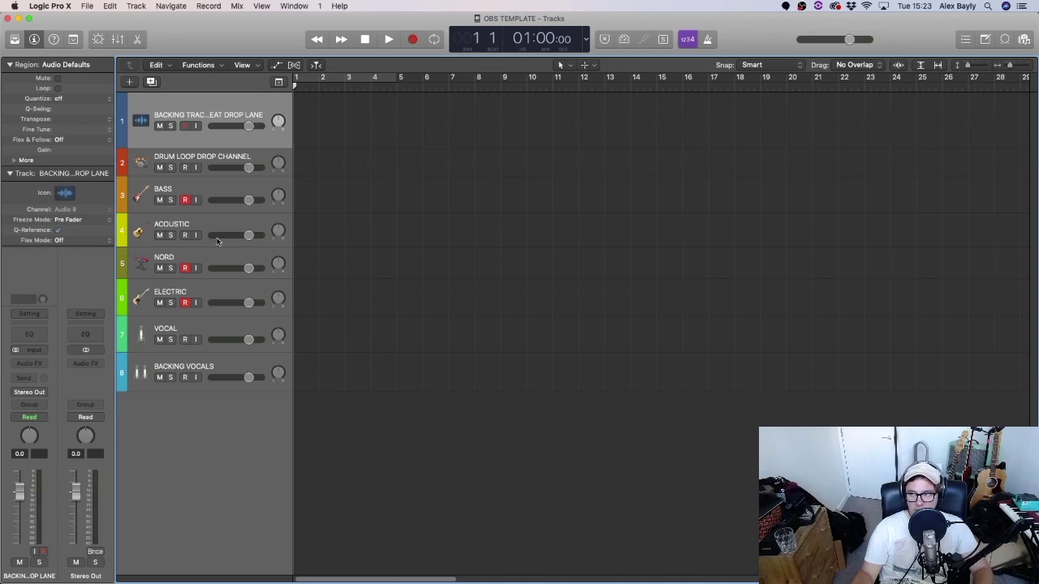
key("Up")
key("Up")
key("Up")
key("Up")
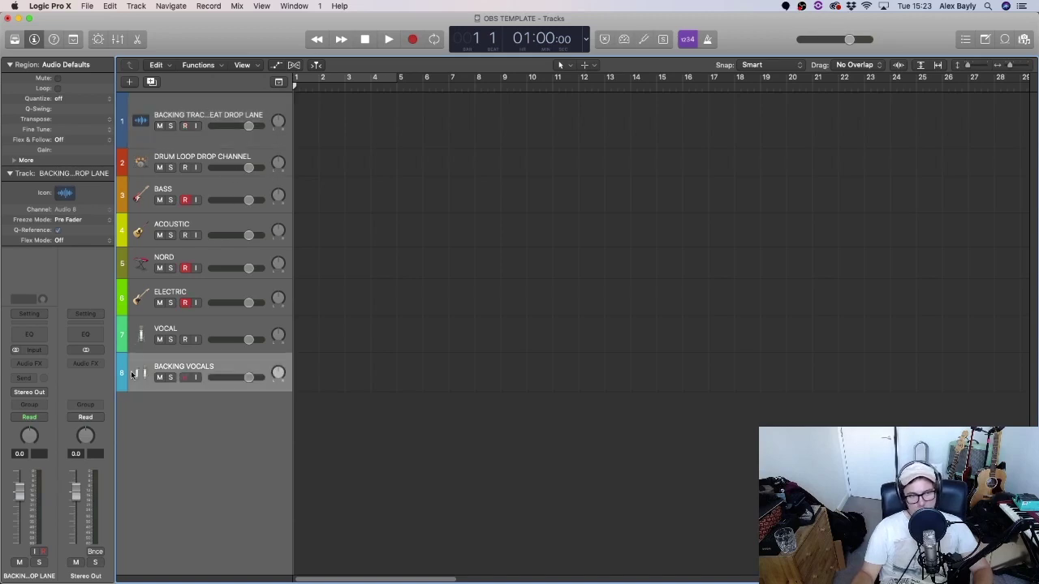
key("Up")
key("Up")
key("Up")
key("Up")
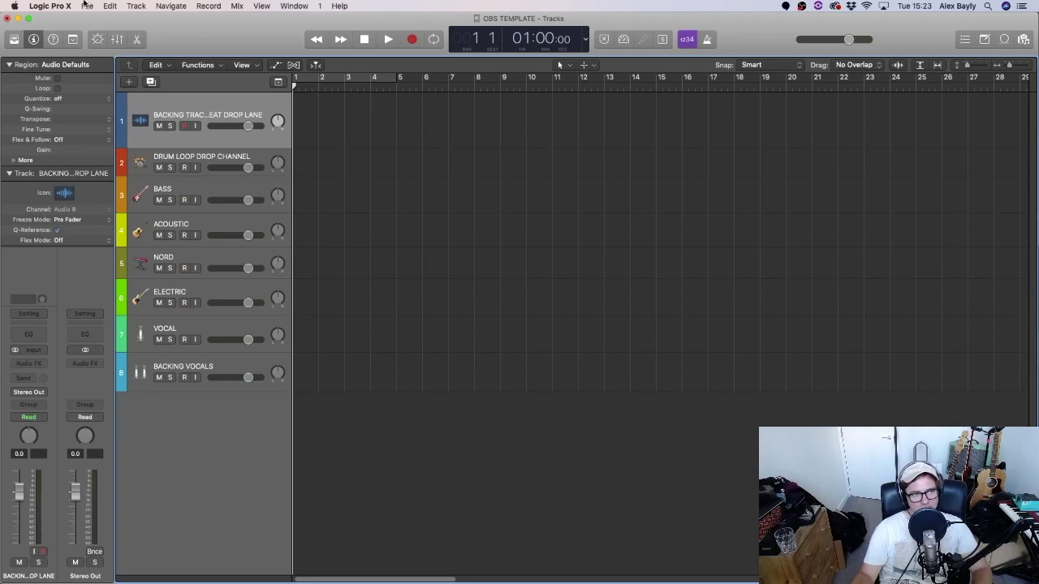
In Audio preferences, confirm Blackbird + Blackhole as the output device
left_click(48, 6)
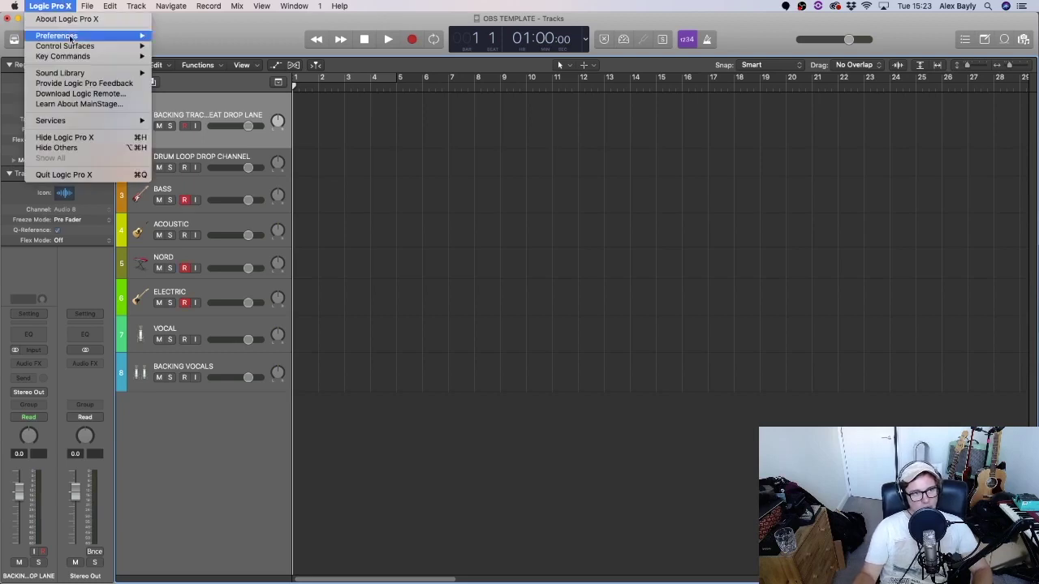
mouse_move(72, 39)
left_click(192, 51)
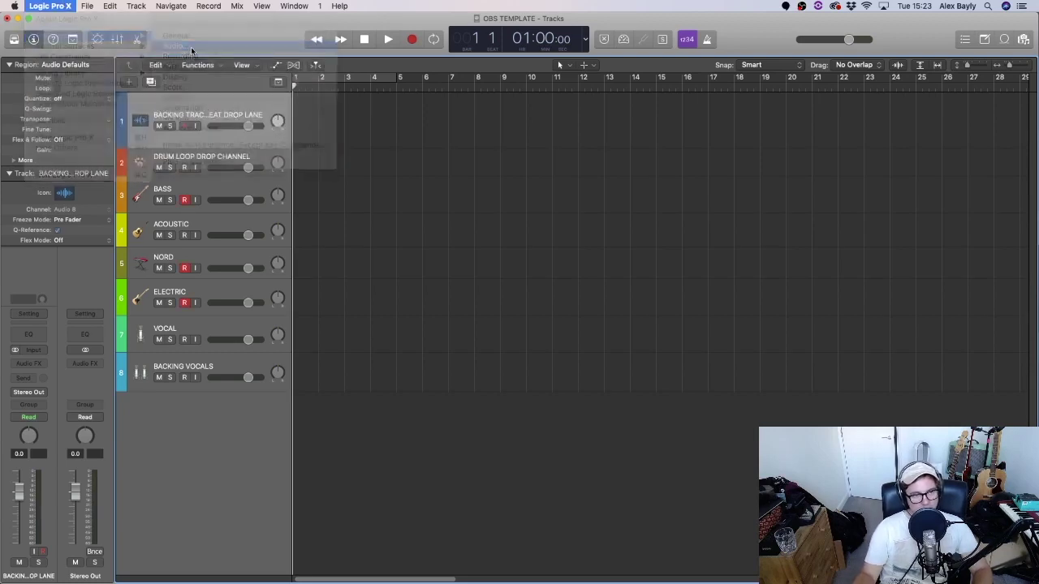
left_click(247, 157)
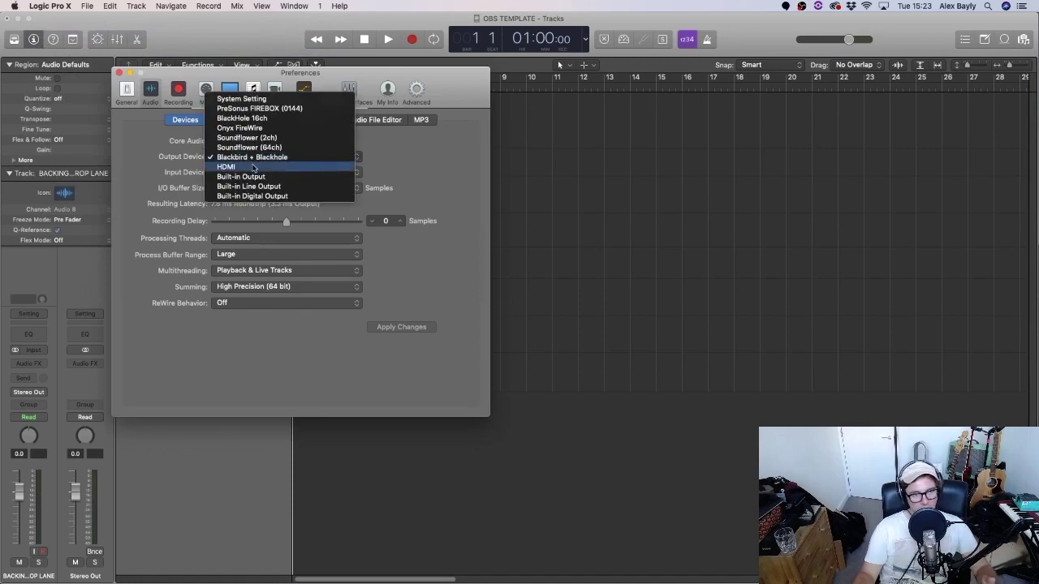
left_click(252, 160)
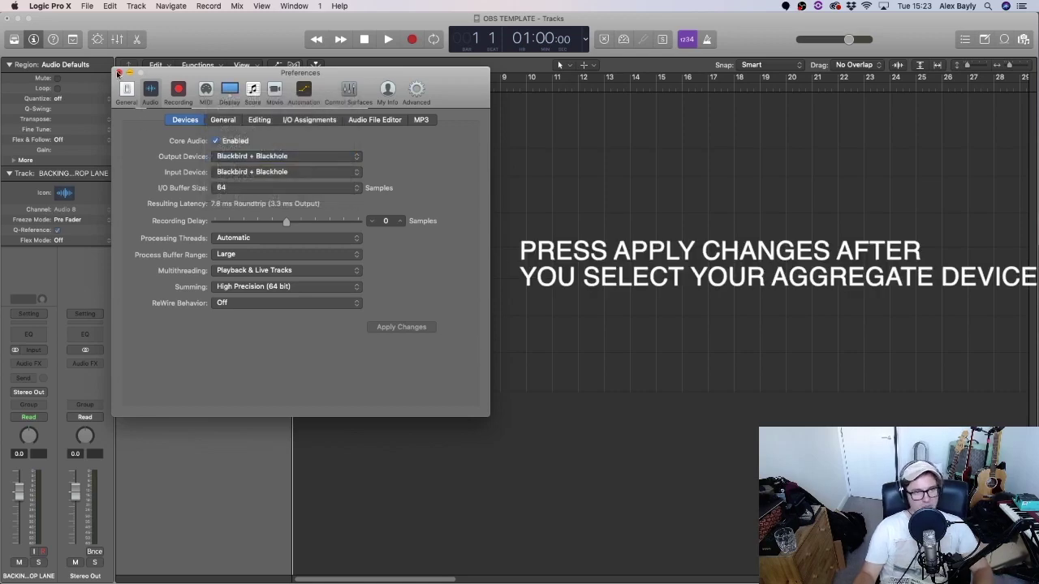
left_click(119, 72)
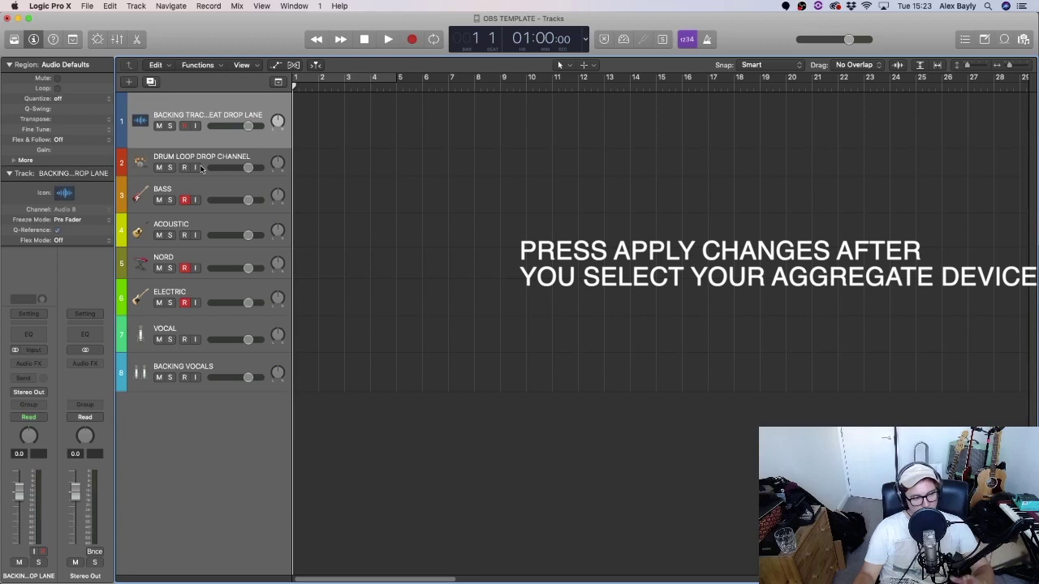
Reopen Audio preferences and keep the I/O buffer size at 64 samples
left_click(91, 5)
mouse_move(64, 8)
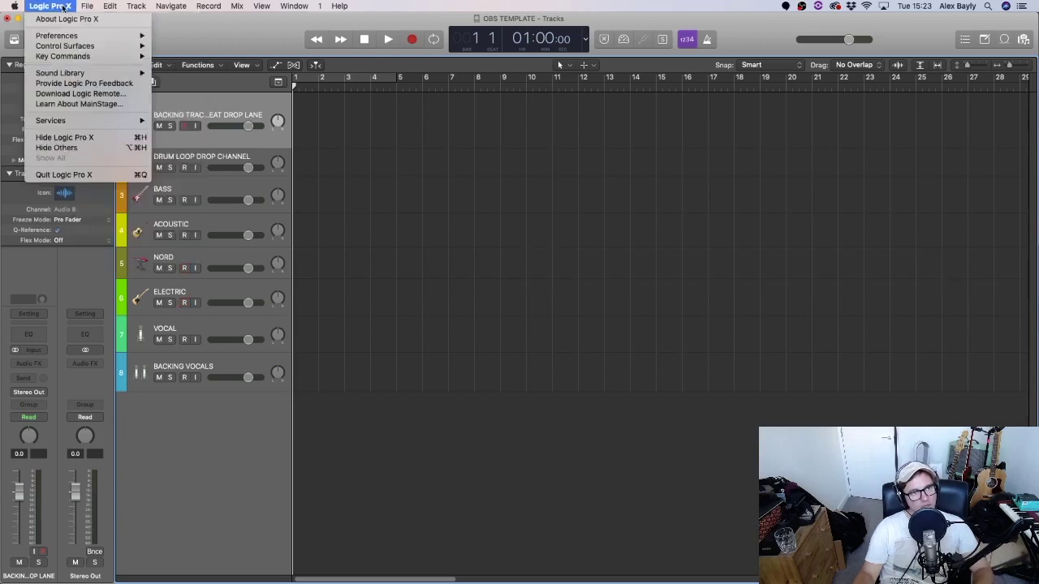
mouse_move(68, 39)
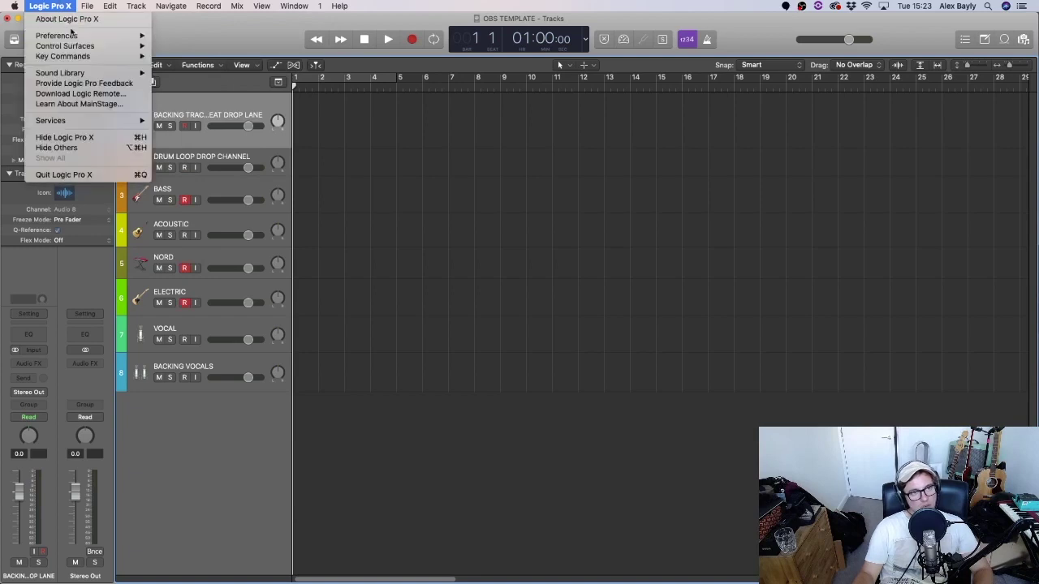
left_click(174, 45)
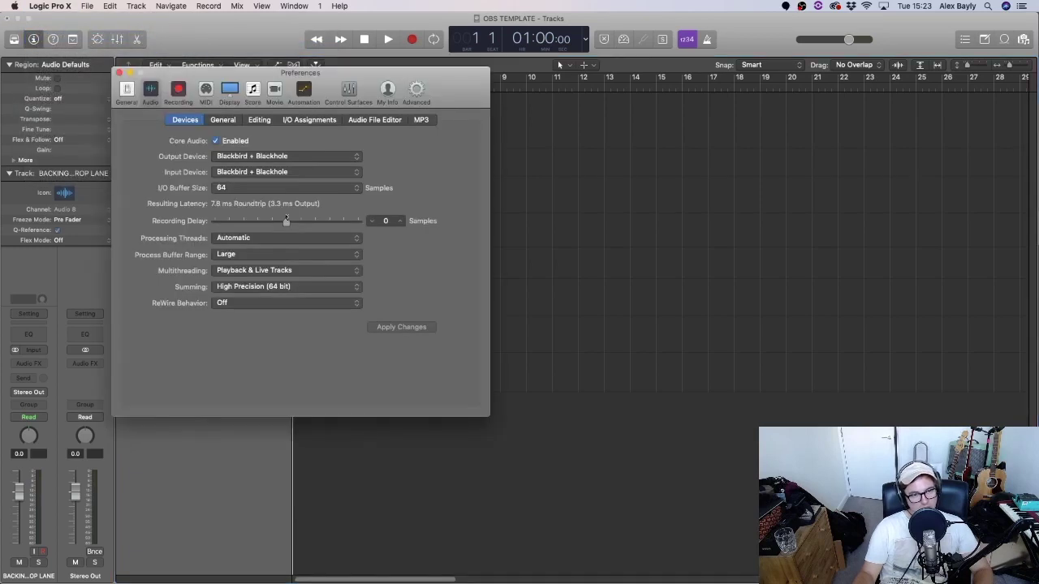
left_click(262, 189)
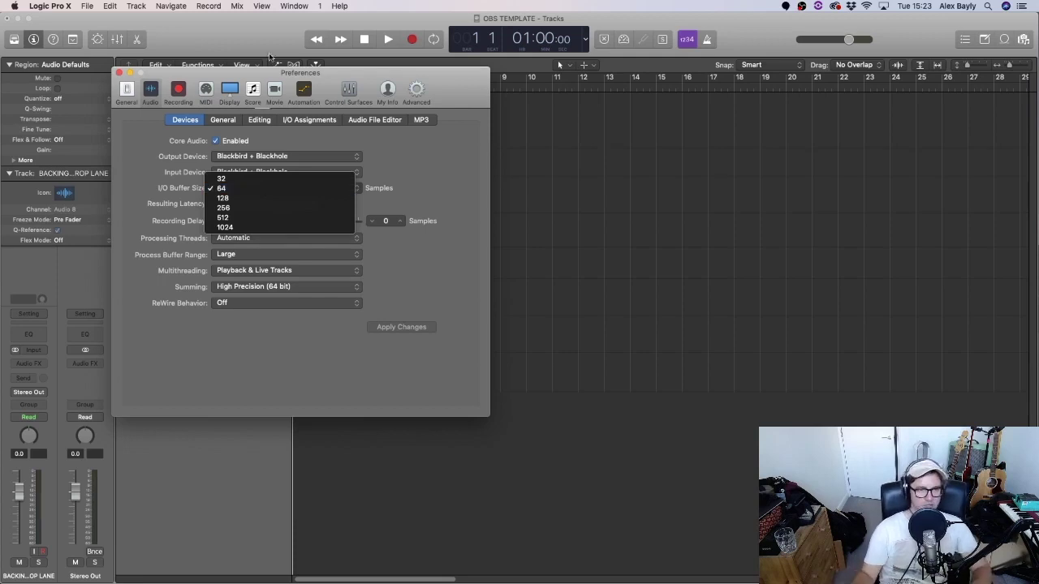
left_click(120, 75)
Close Preferences, switch to the Mixer and select all eight track strips for output rerouting
left_click(120, 74)
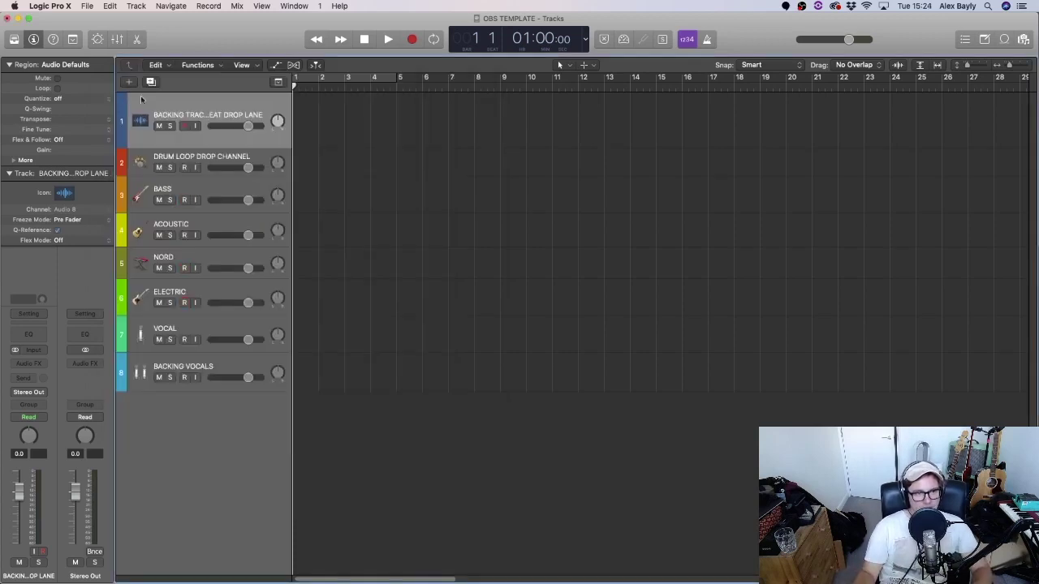
key("super+2")
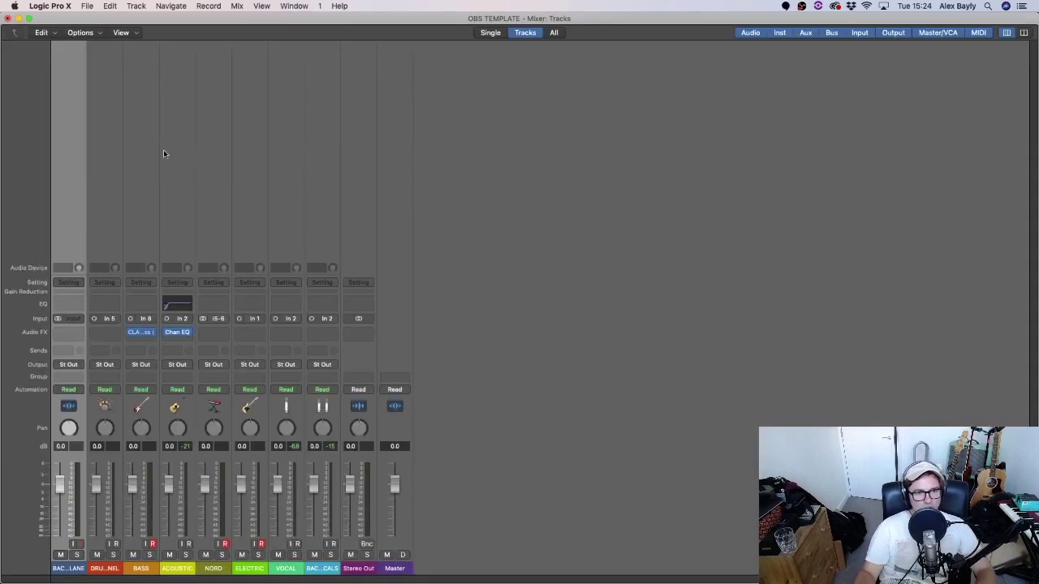
left_click(315, 548, "shift")
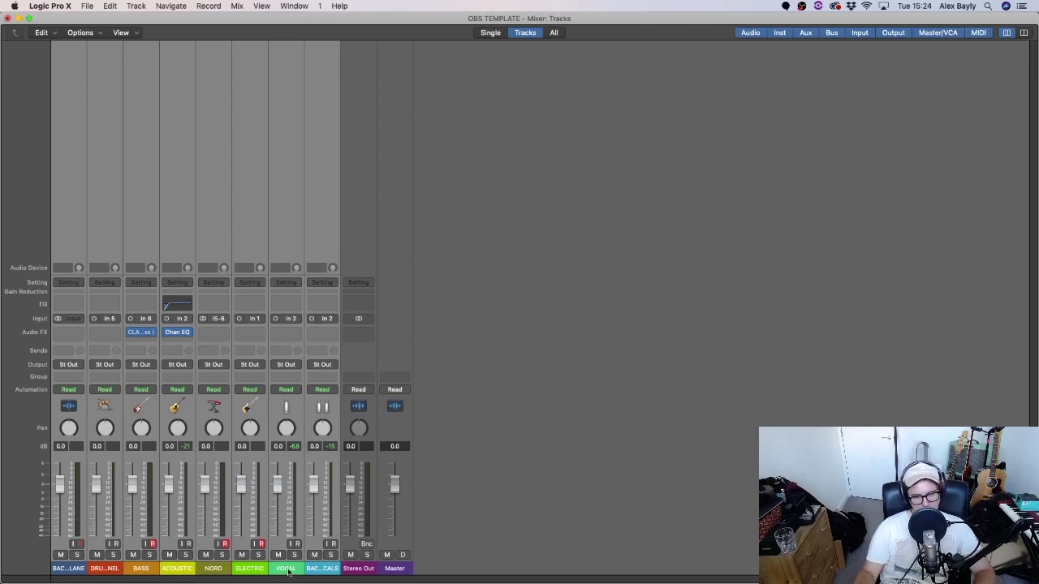
left_click(71, 366)
mouse_move(84, 395)
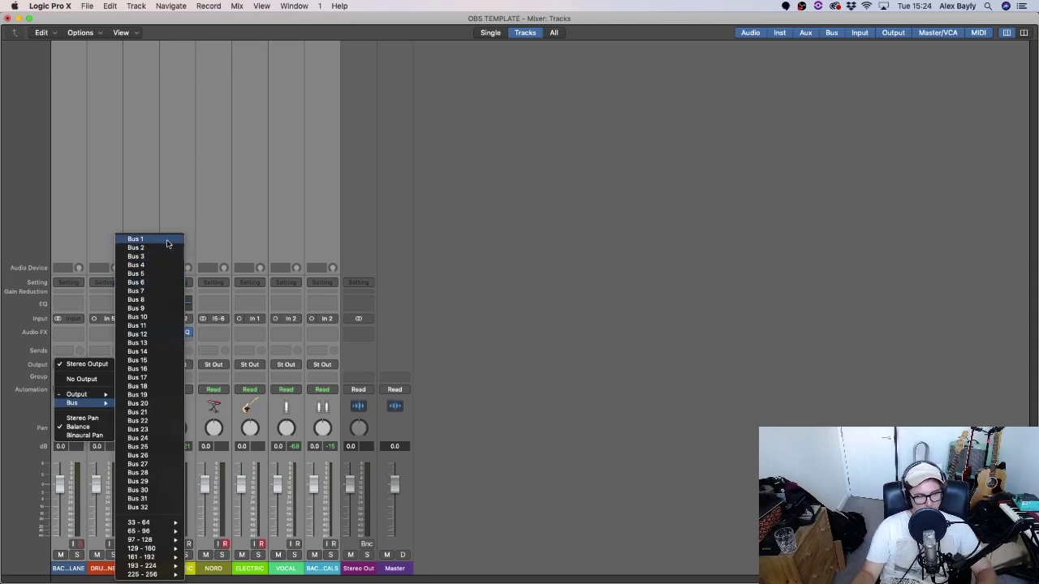
Send the eight tracks to Bus 1 and rename the resulting Aux 1 strip MIX
left_click(167, 242)
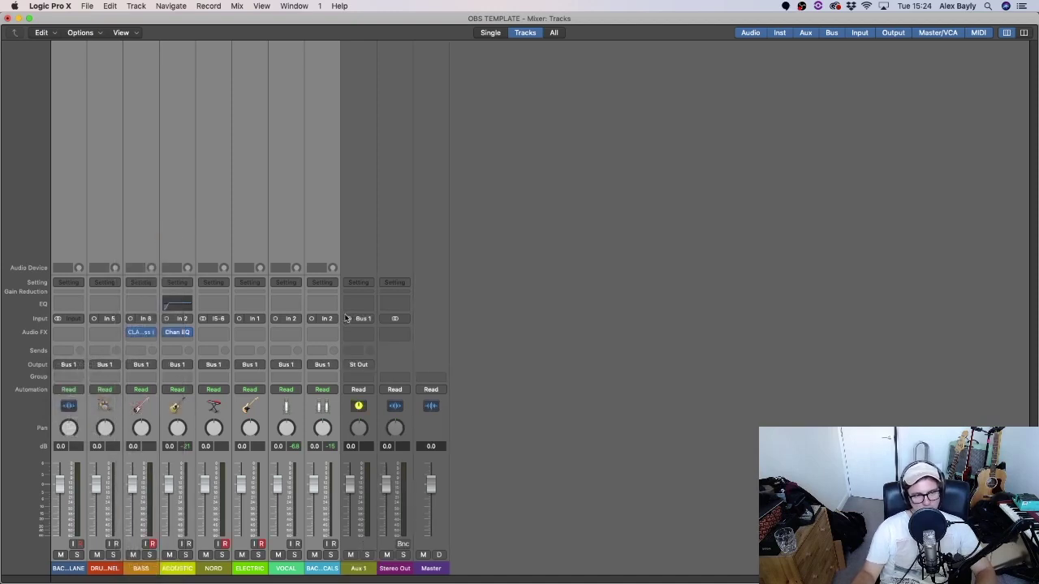
double_click(355, 569)
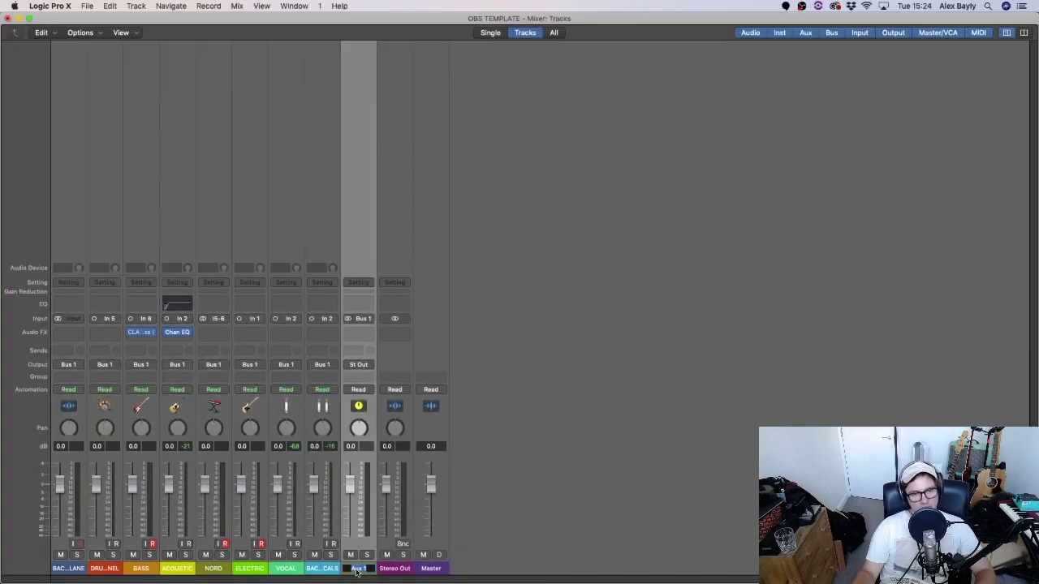
type("MIX")
key("Return")
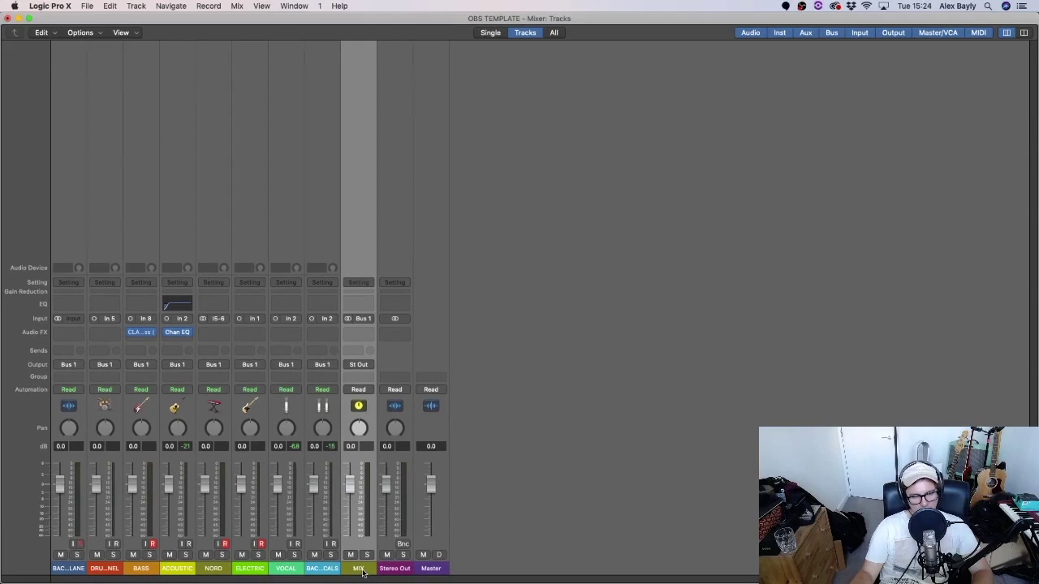
Route the MIX aux's output to Bus 2
left_click(360, 366)
mouse_move(370, 404)
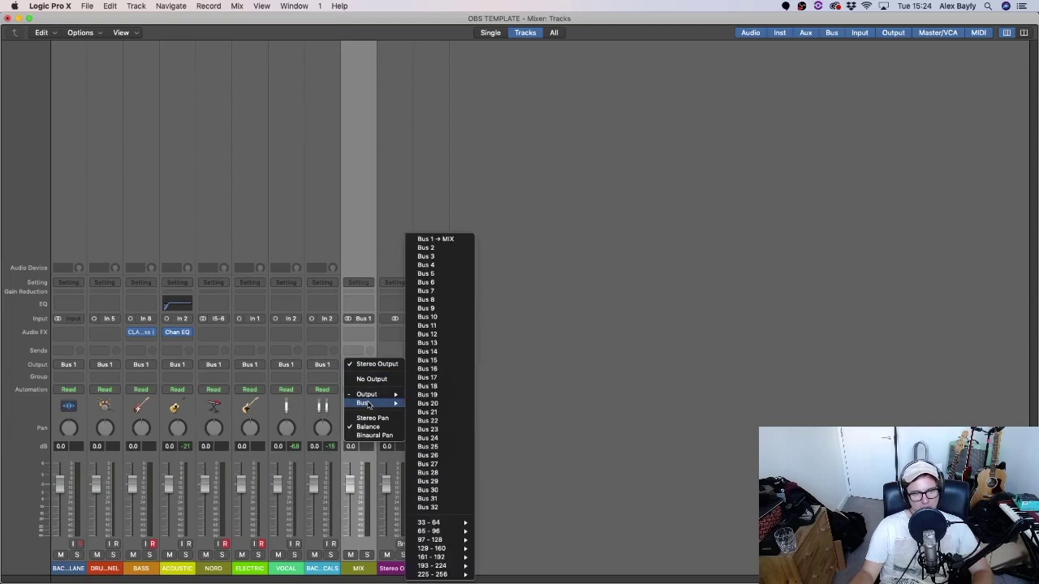
left_click(454, 247)
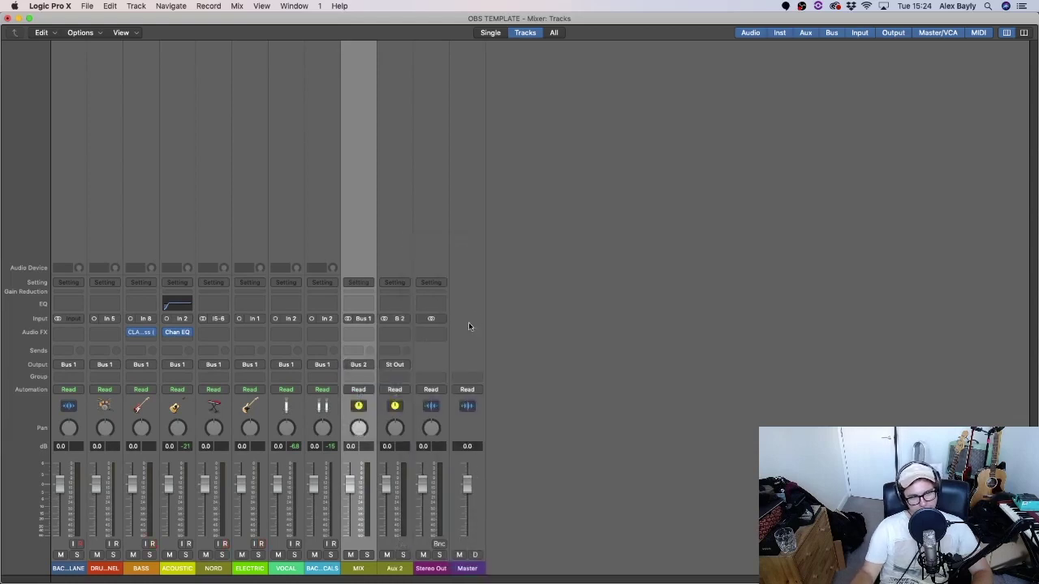
Create a new Aux 3 channel fed from Bus 2
left_click(399, 549)
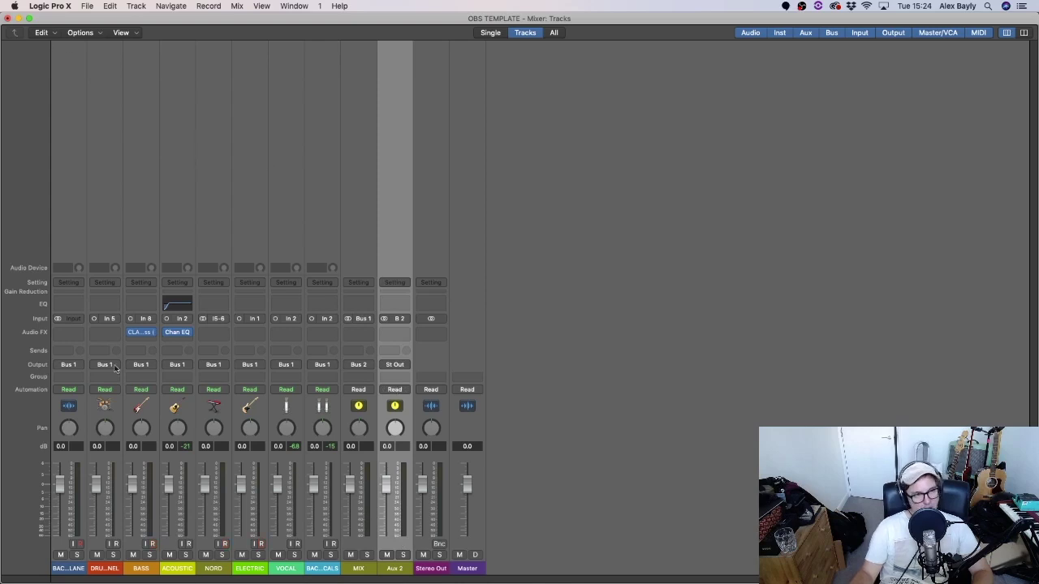
left_click(85, 33)
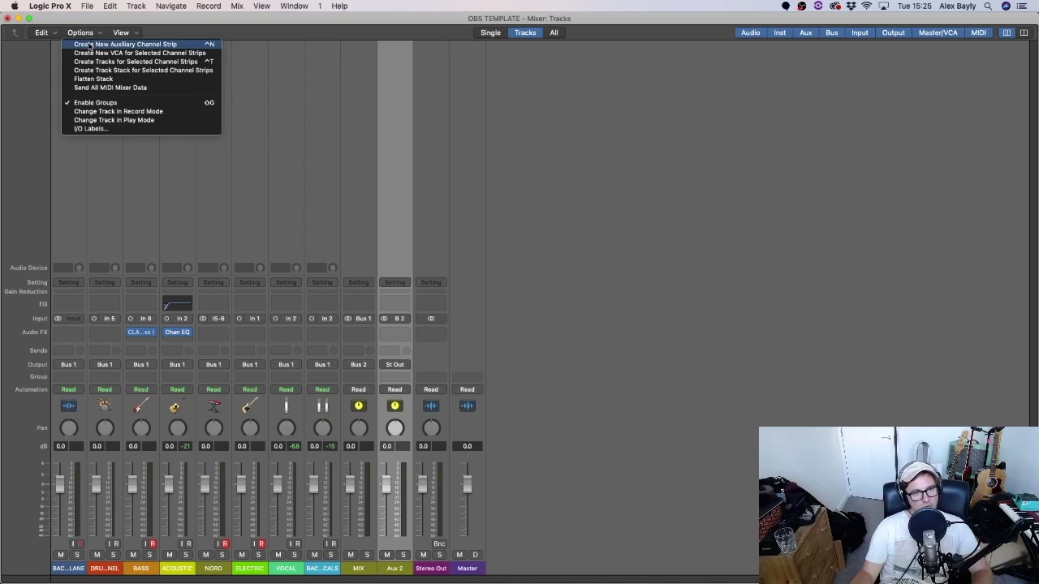
left_click(88, 47)
left_click(437, 321)
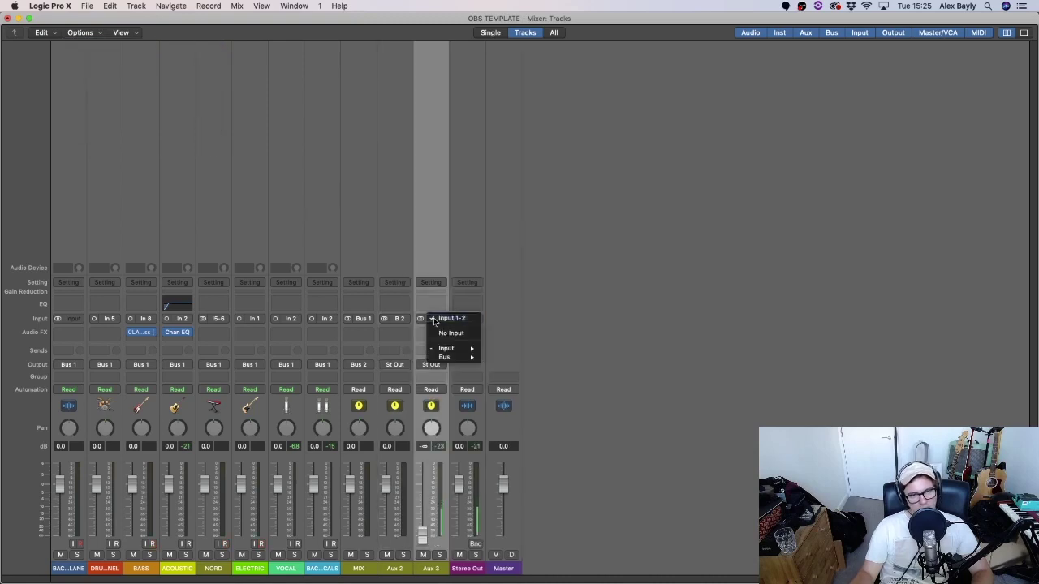
mouse_move(446, 351)
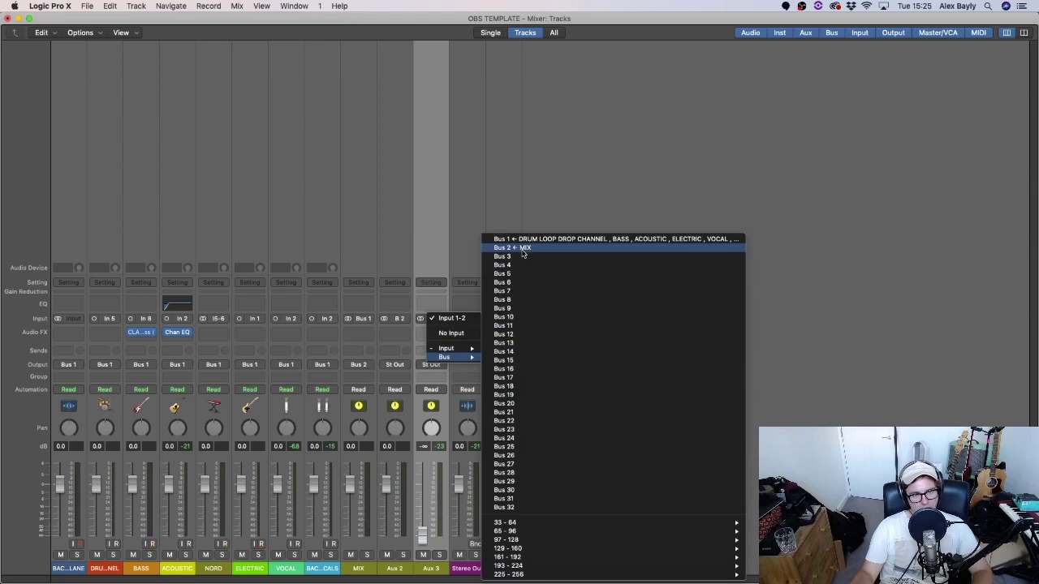
left_click(523, 247)
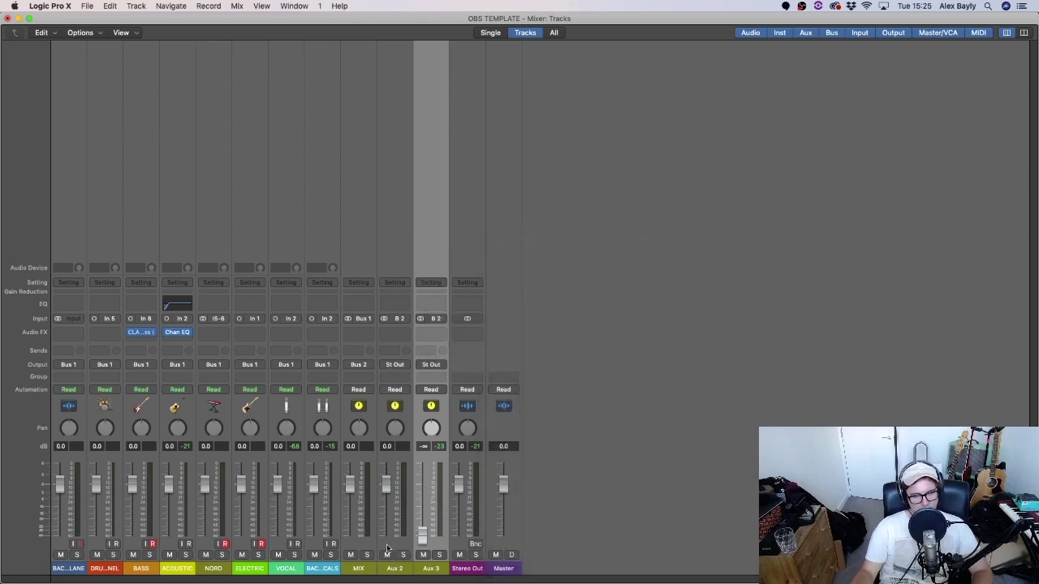
Name the Aux 2 strip OUTPUT and begin renaming Aux 3
left_click(394, 569)
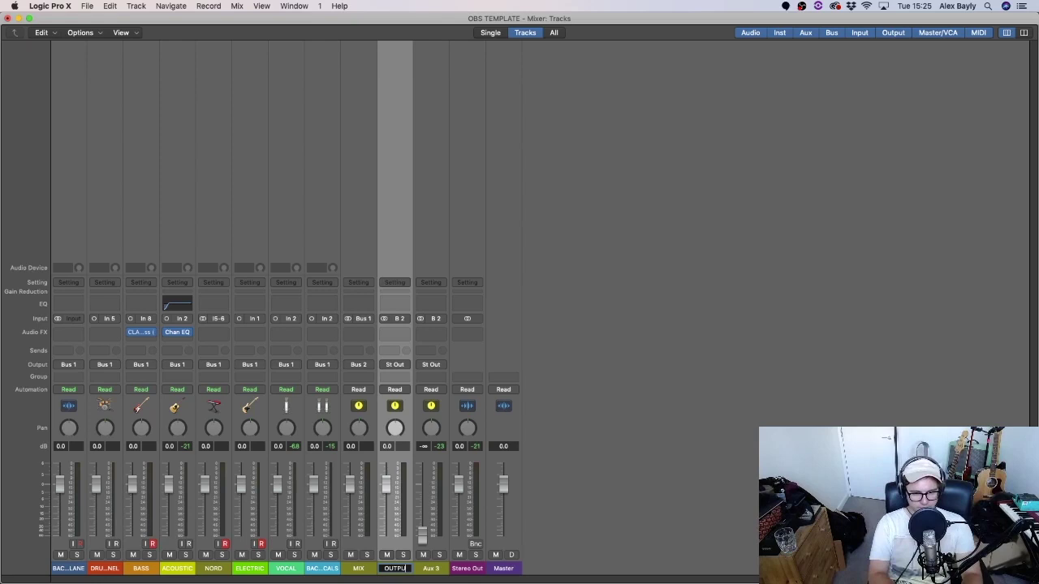
key("Return")
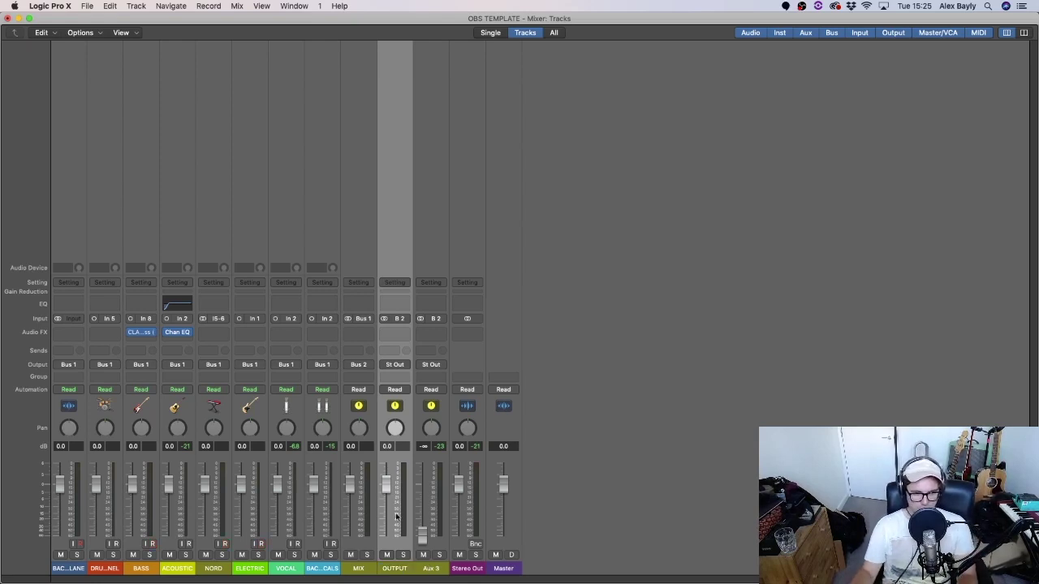
double_click(431, 569)
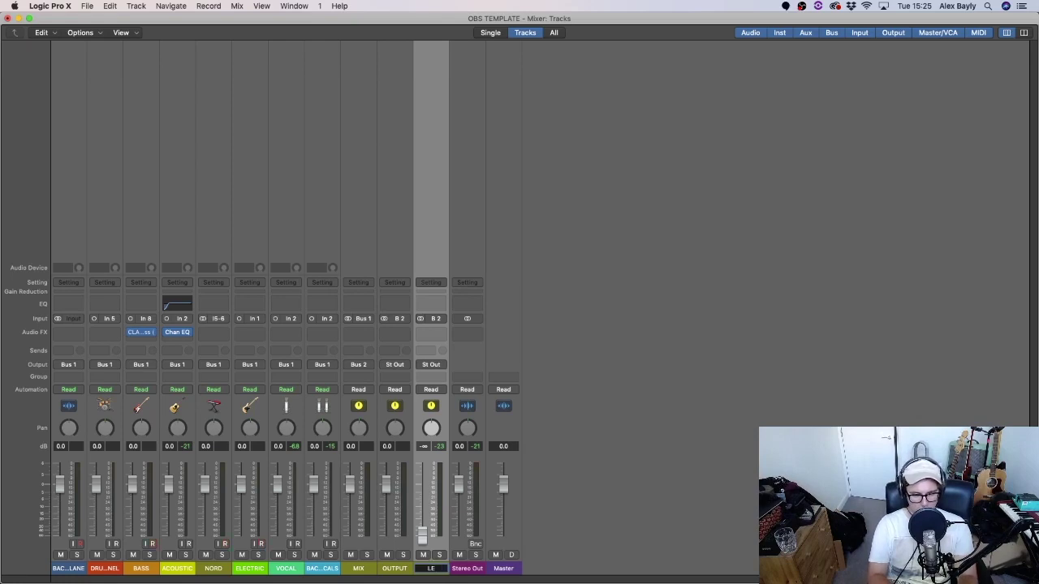
Name the Aux 3 strip BLACKHOLE and route its output to Output 19-20
type("BLACKHOLE")
key("Return")
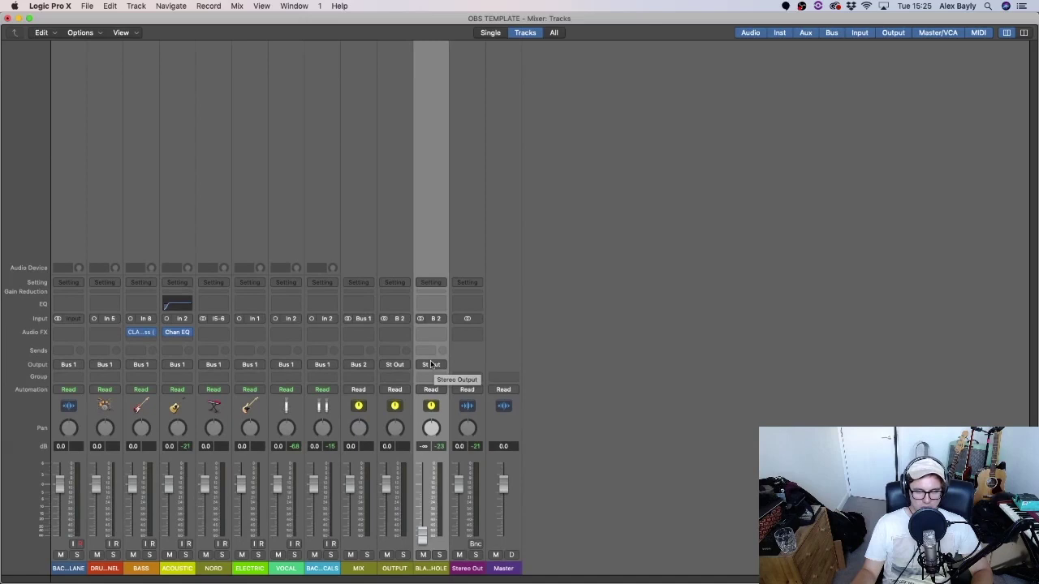
left_click(430, 365)
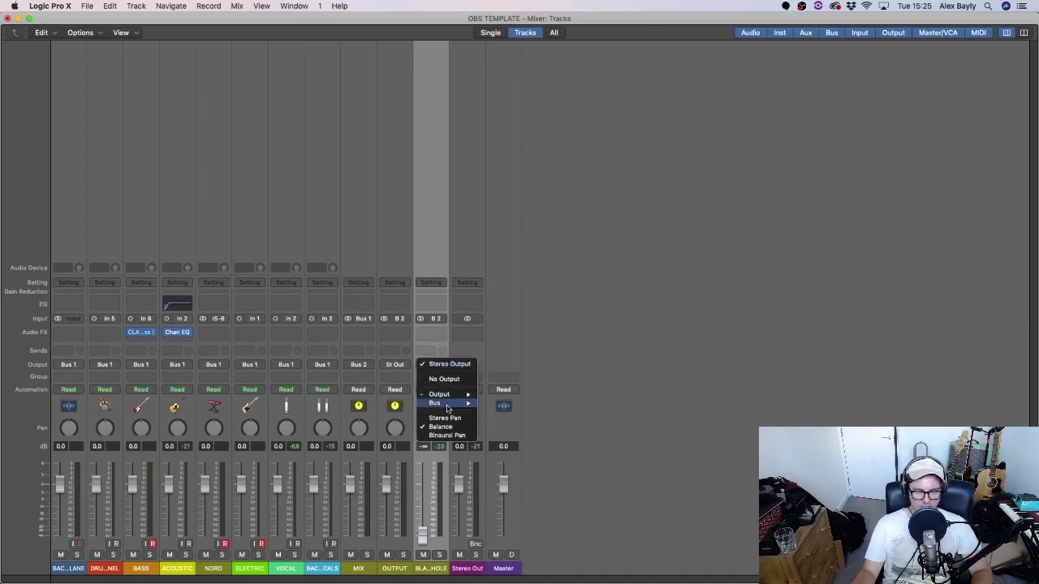
mouse_move(446, 406)
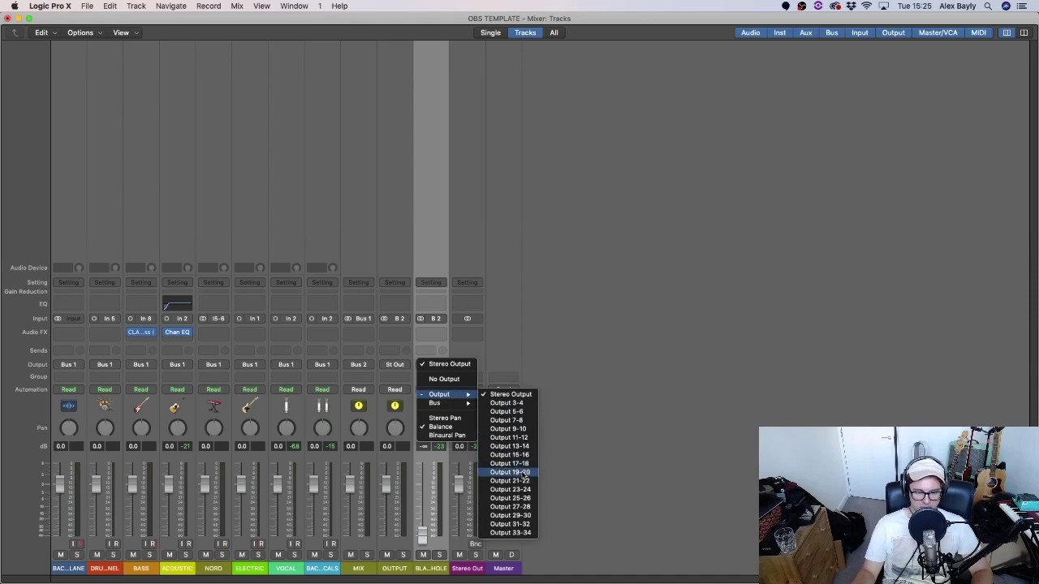
left_click(524, 476)
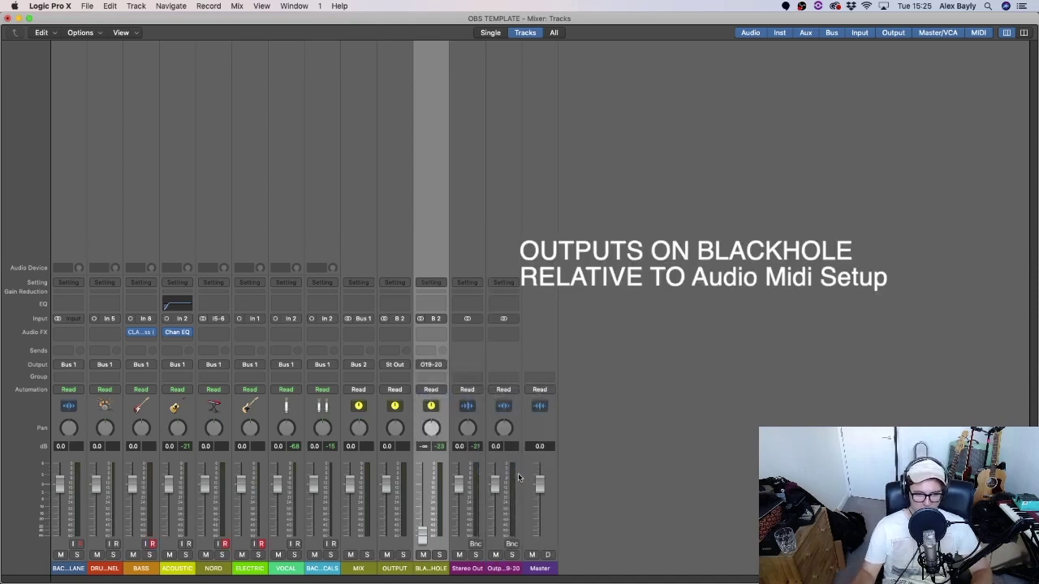
Raise the BLACKHOLE fader from silent to 0.0 dB
right_click(424, 539)
left_click(420, 541)
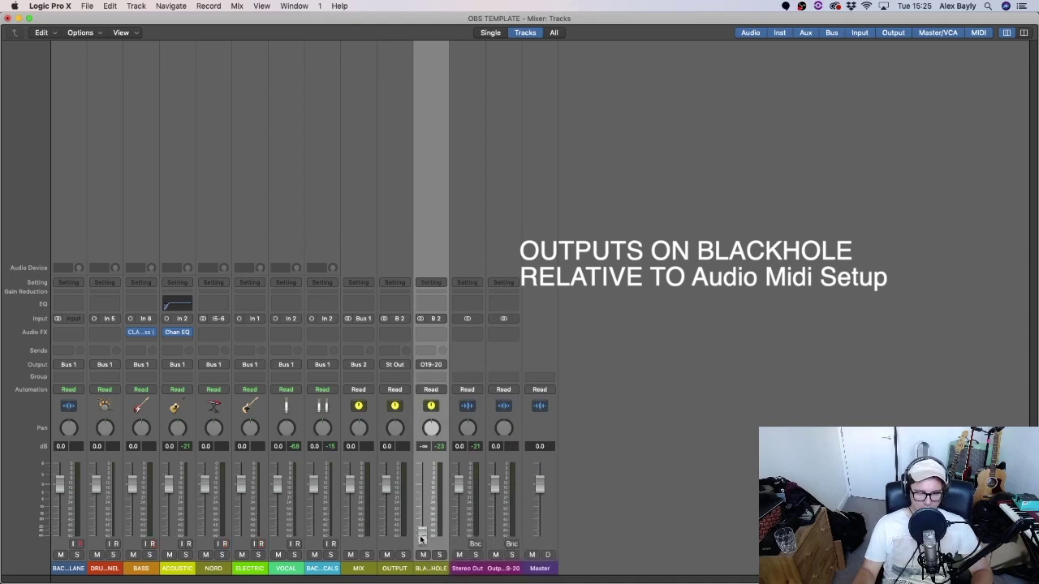
right_click(421, 539)
left_click(422, 539)
left_click(422, 539, "alt")
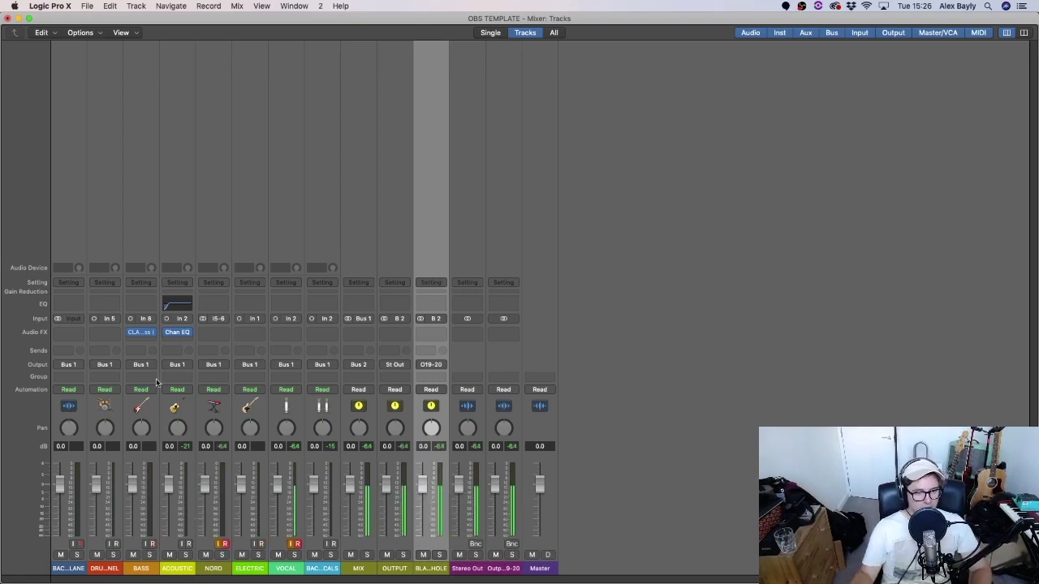
Set the ACOUSTIC channel's input to In 8, then close the Mixer and minimise Logic
left_click(167, 414)
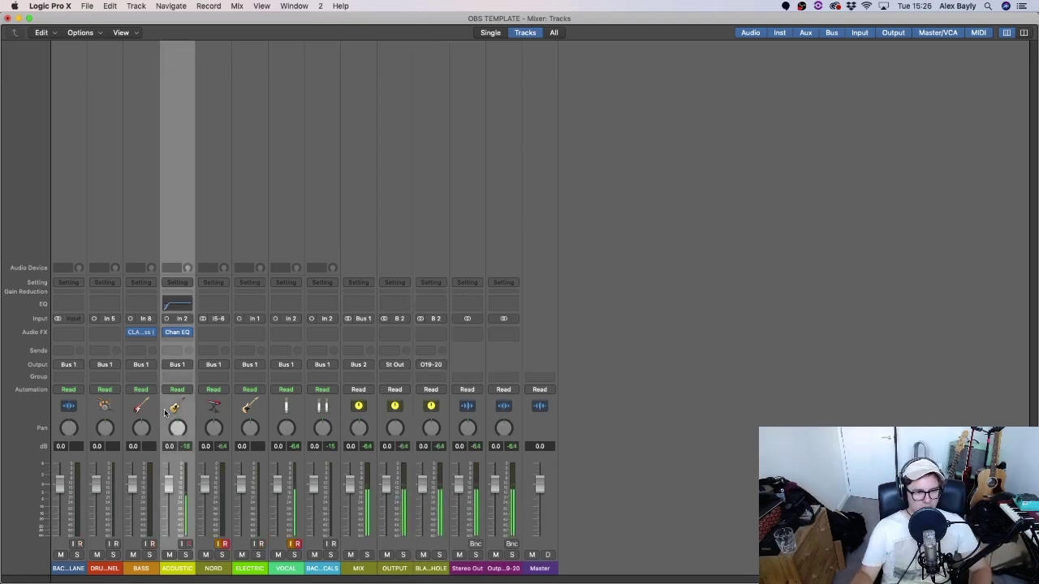
left_click(183, 319)
mouse_move(184, 349)
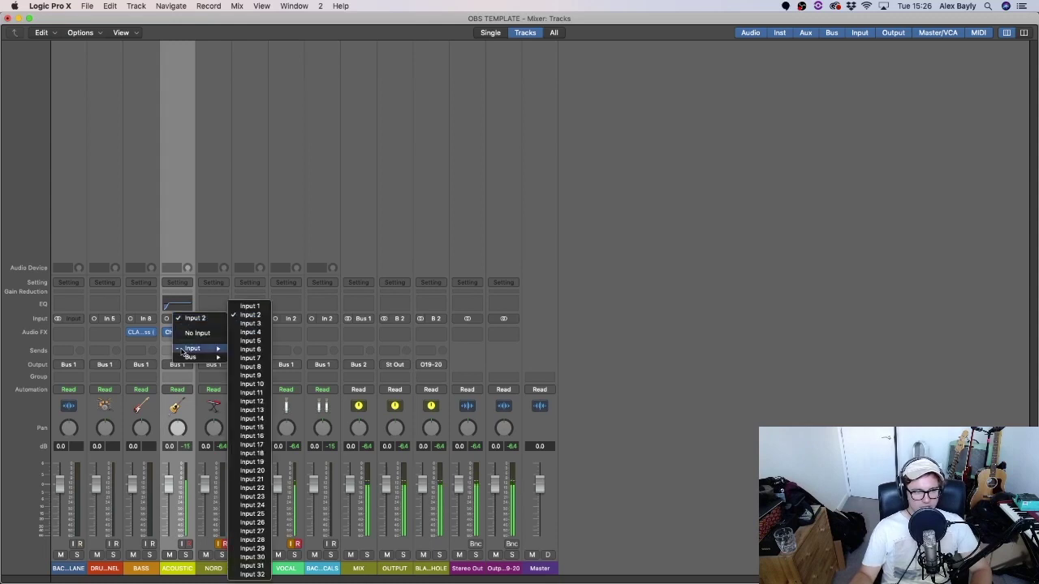
left_click(261, 369)
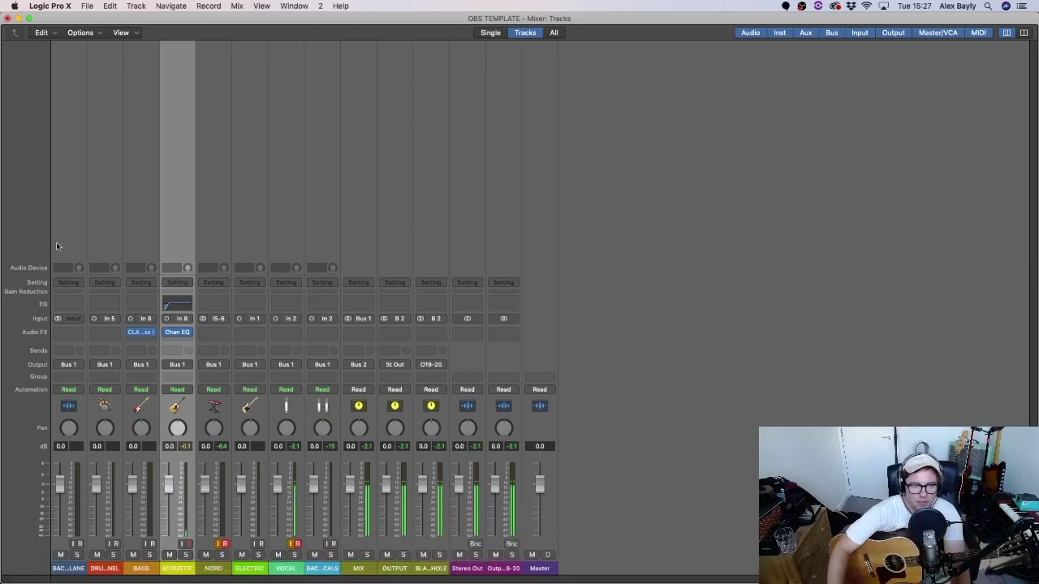
left_click(18, 16)
left_click(18, 16)
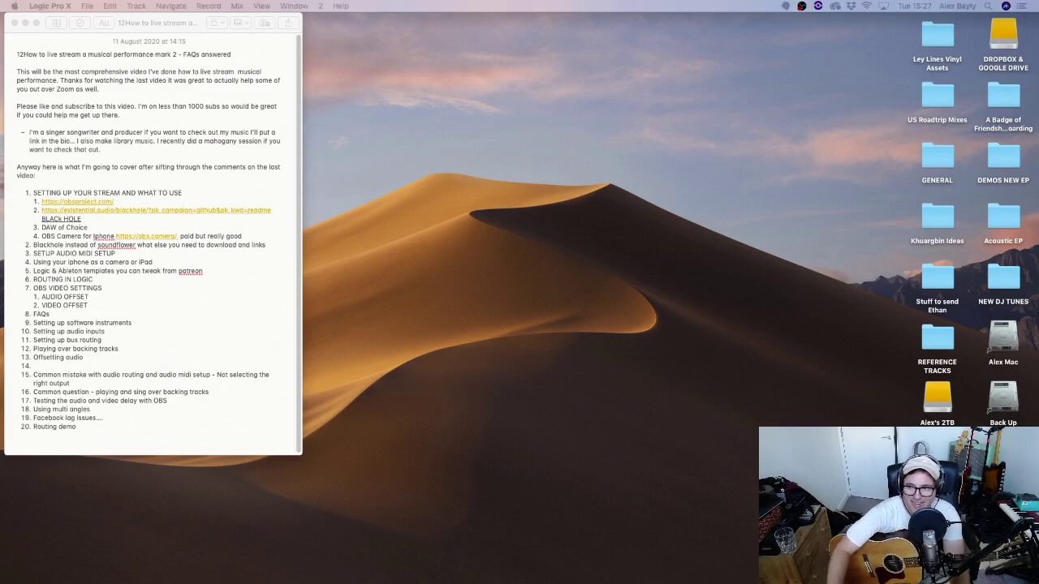
Bring the OBS window forward from the Dock and nudge it slightly upward
left_click(1034, 264)
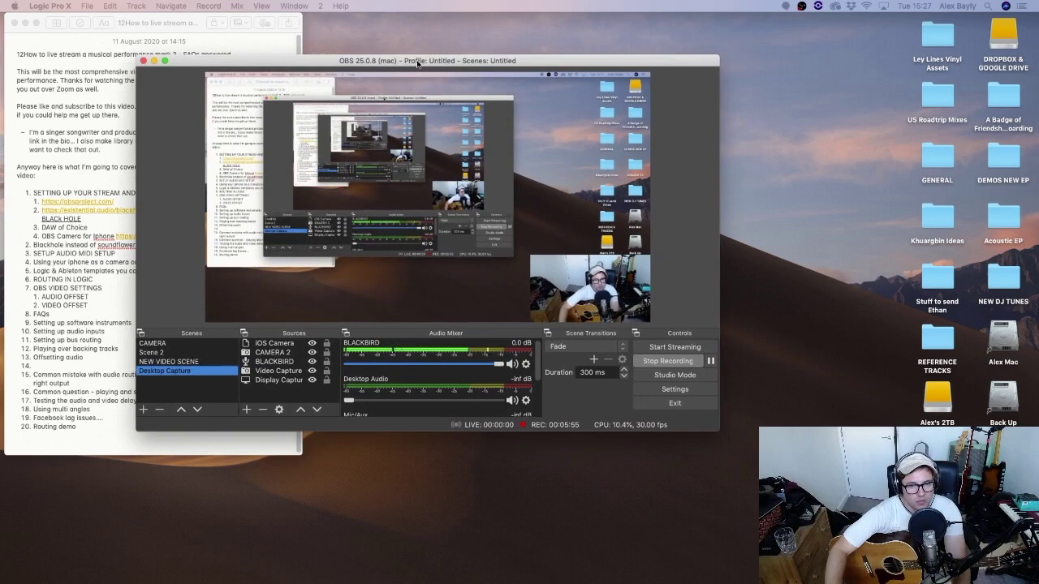
left_click_drag(417, 64, 418, 61)
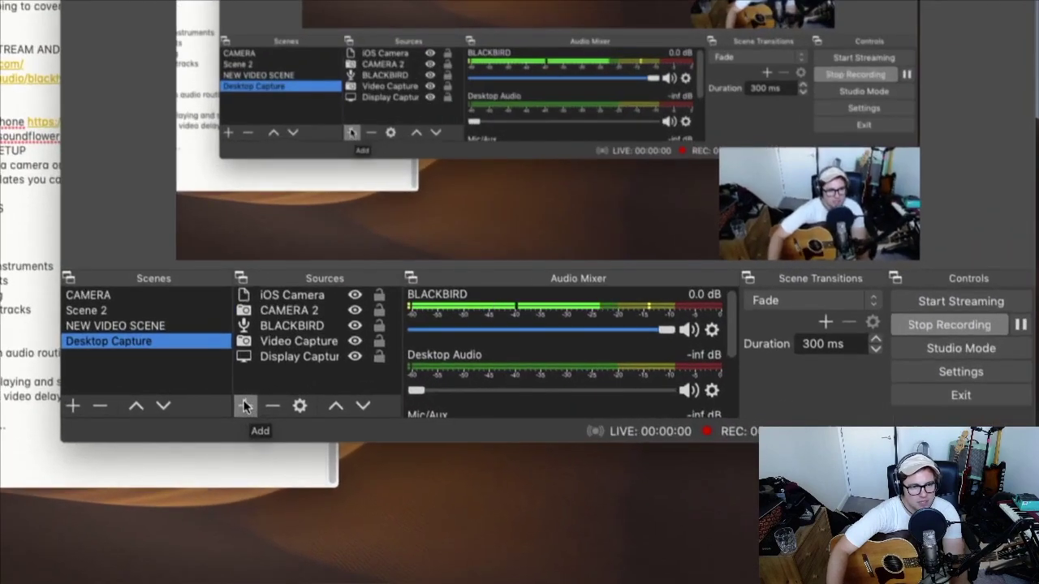
Add a Video Capture Device source named 'Camera 2' and open its Device list
left_click(245, 407)
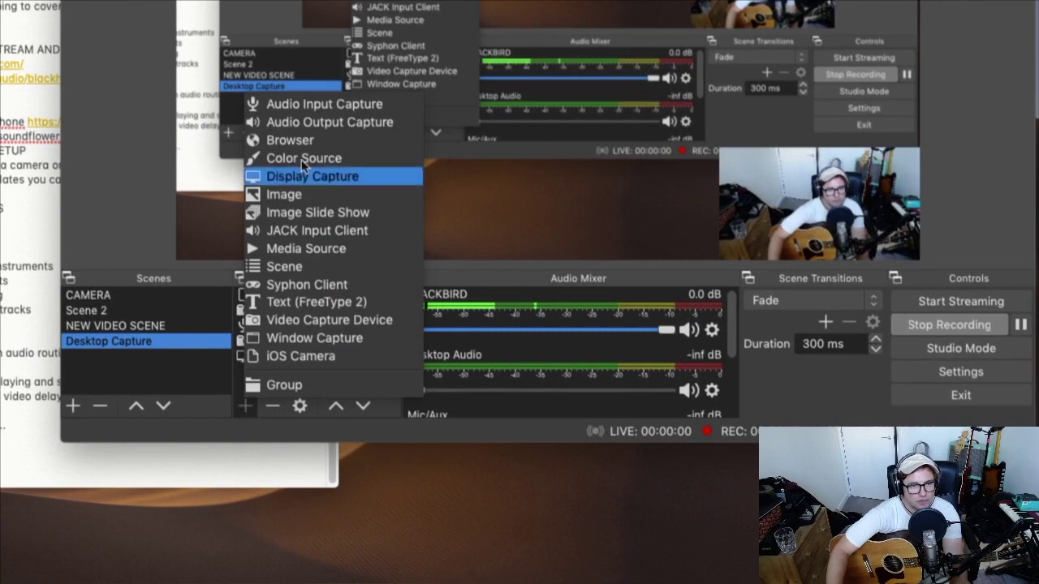
left_click(279, 318)
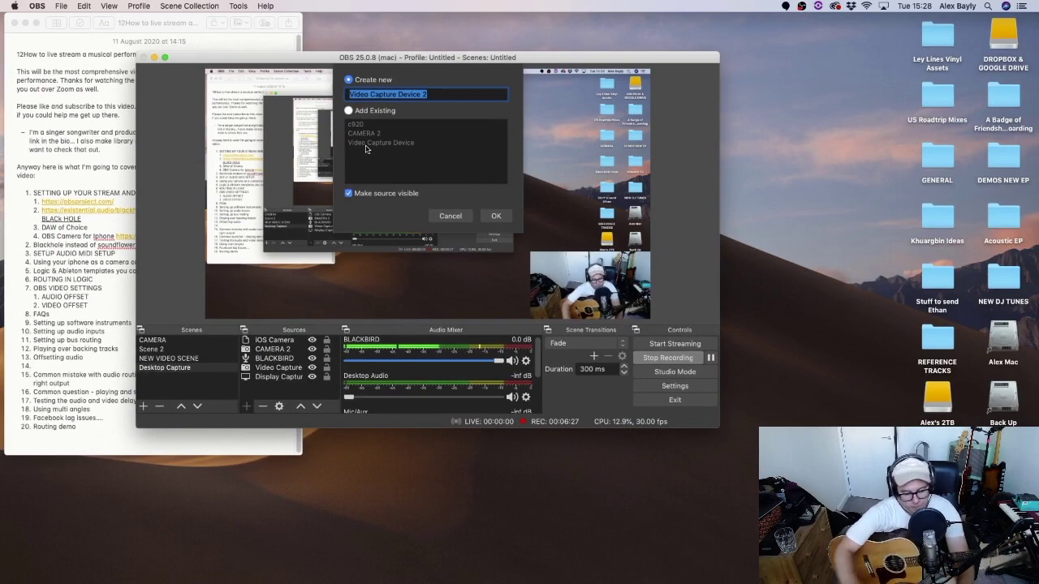
key("BackSpace")
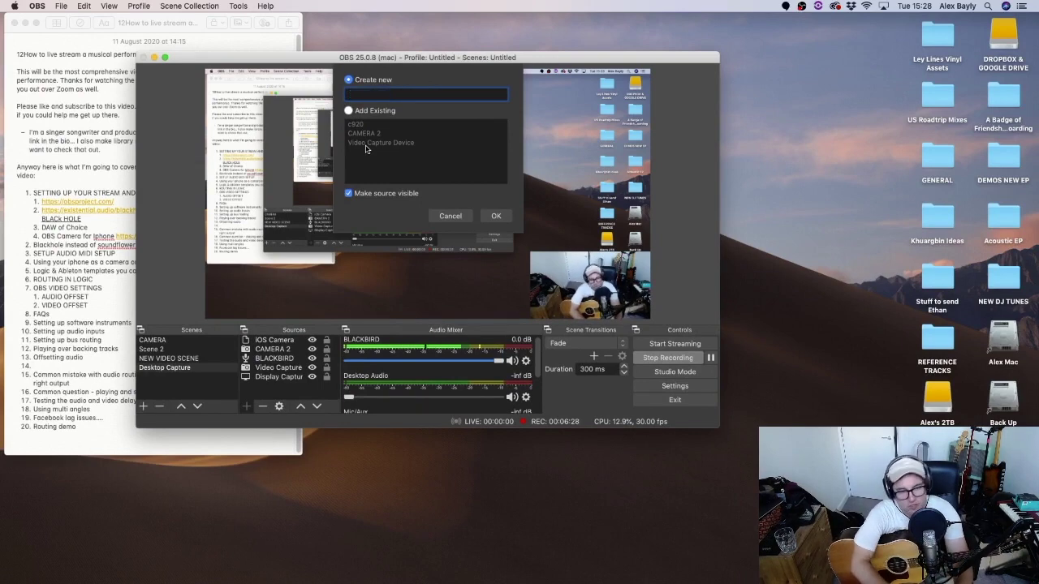
type("Camera 2")
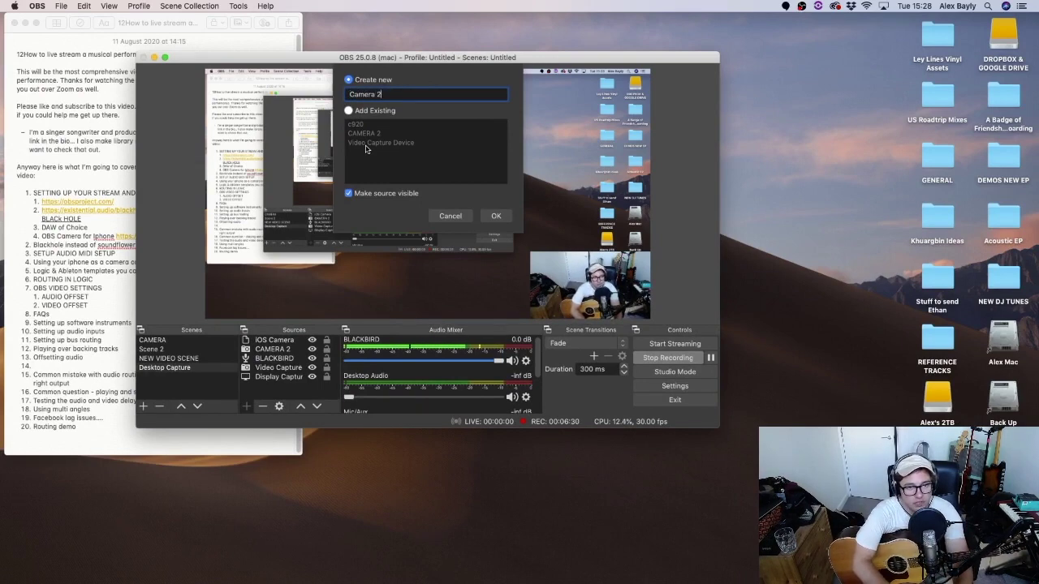
key("Return")
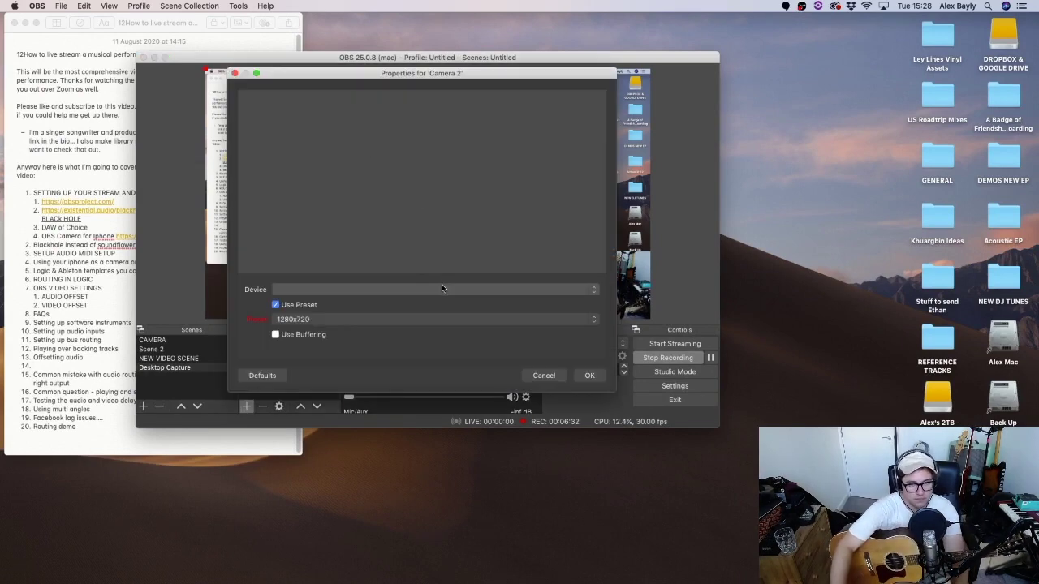
left_click(442, 289)
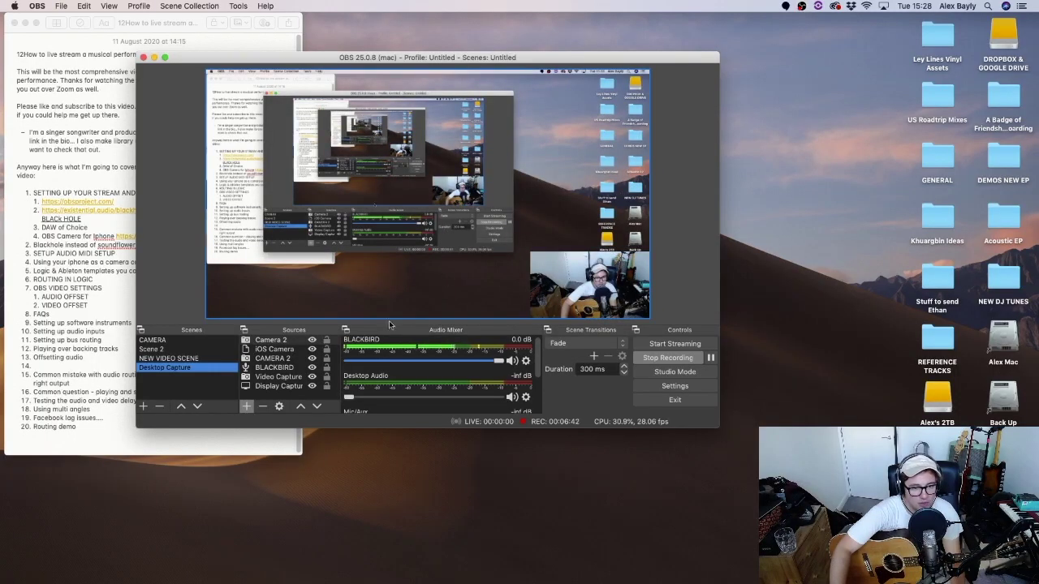
Add an Audio Input Capture source named BLACKHOLE using the BlackHole 16ch device
left_click(244, 407)
left_click(284, 174)
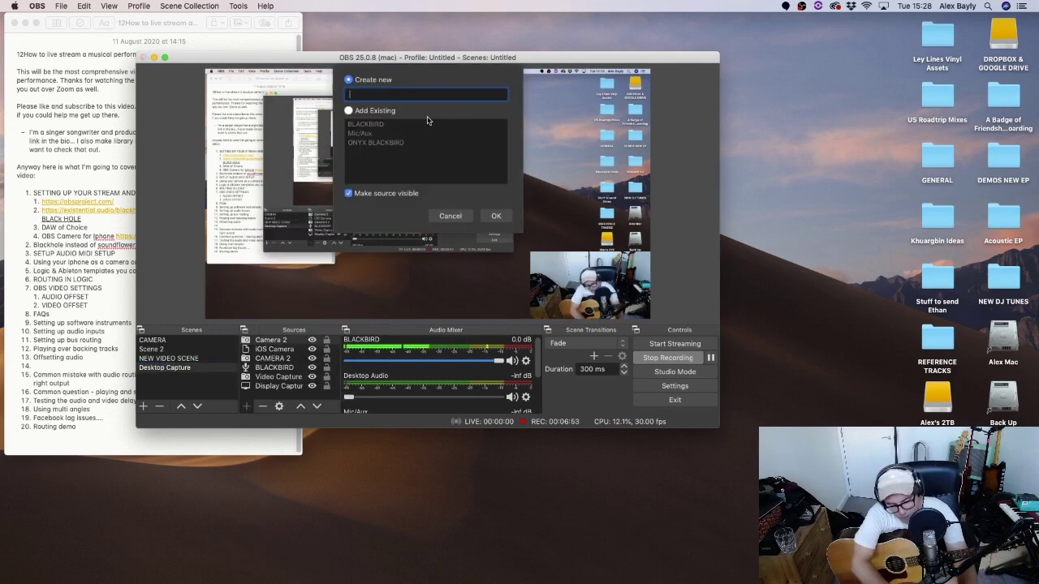
type("BLACK")
type("BIRD")
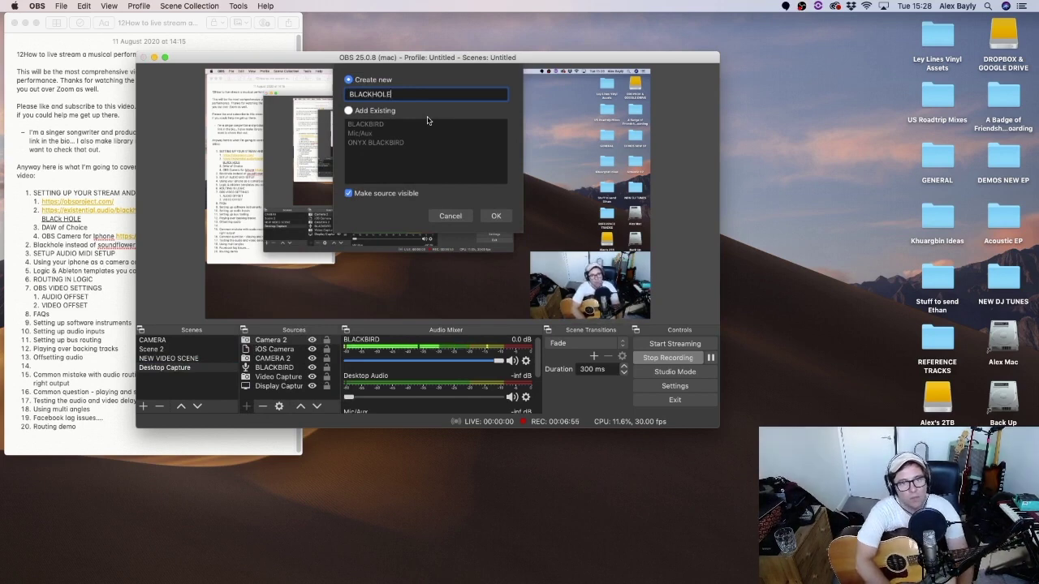
key("Return")
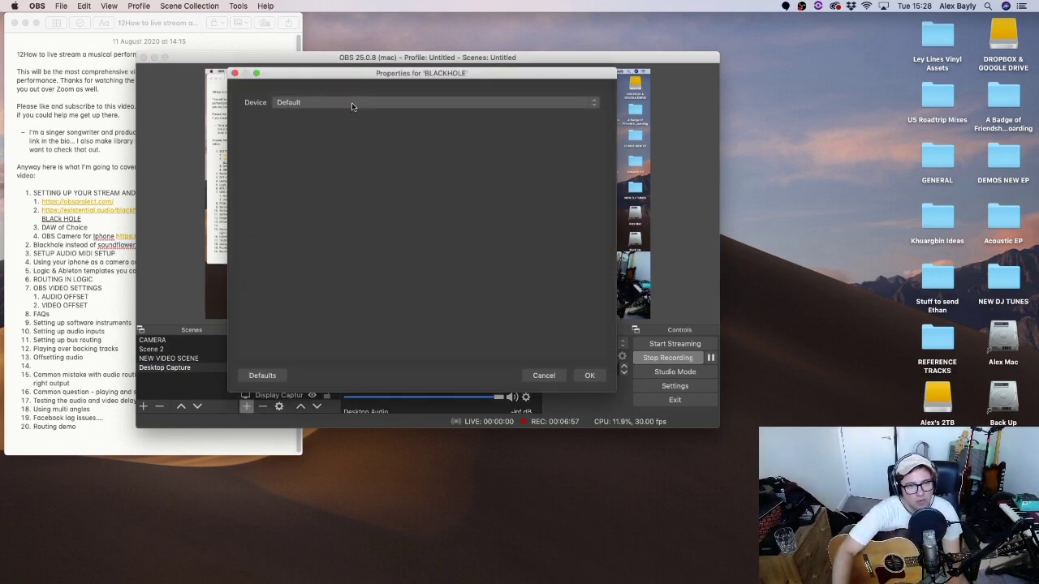
left_click(352, 104)
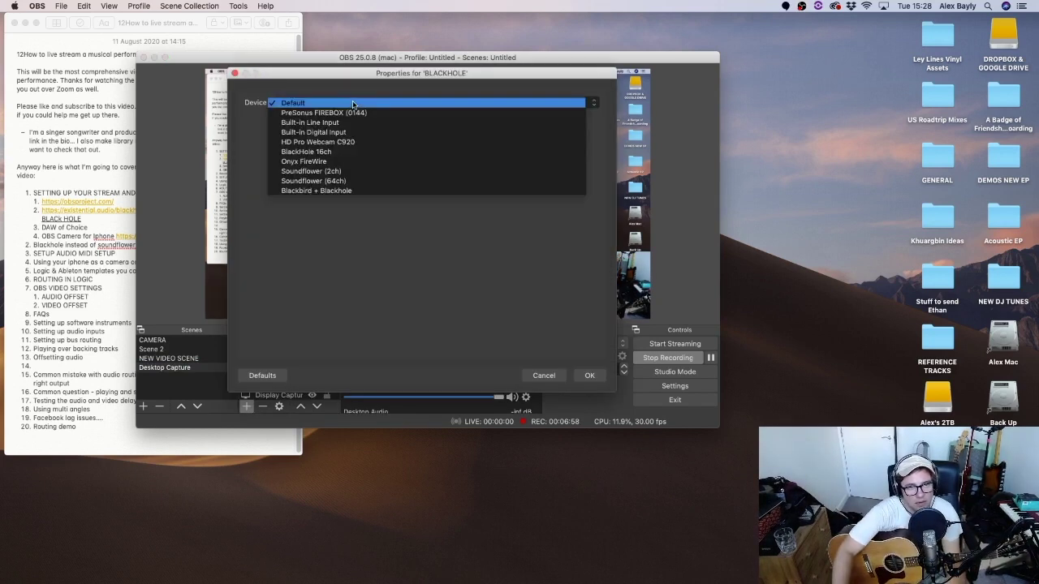
left_click(360, 154)
left_click(596, 378)
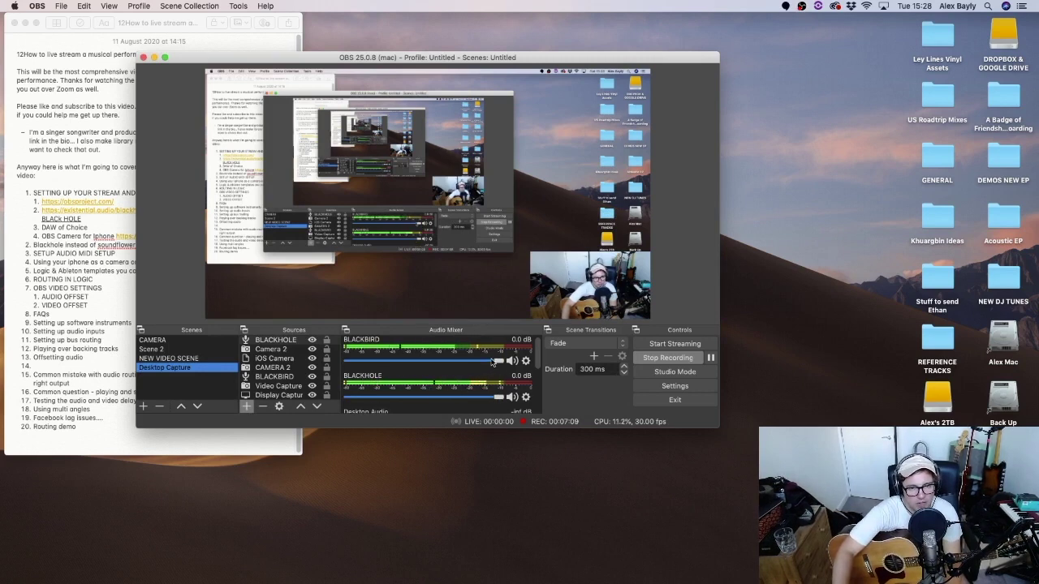
Pull the BLACKBIRD fader down to -inf dB and drag BLACKHOLE to the top of the sources
left_click_drag(498, 363, 345, 362)
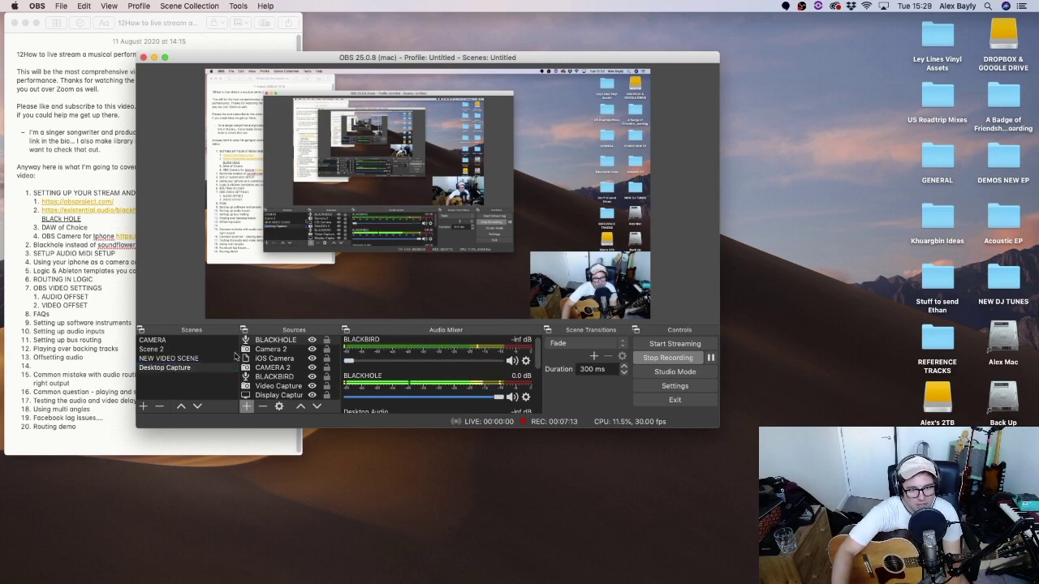
mouse_move(533, 578)
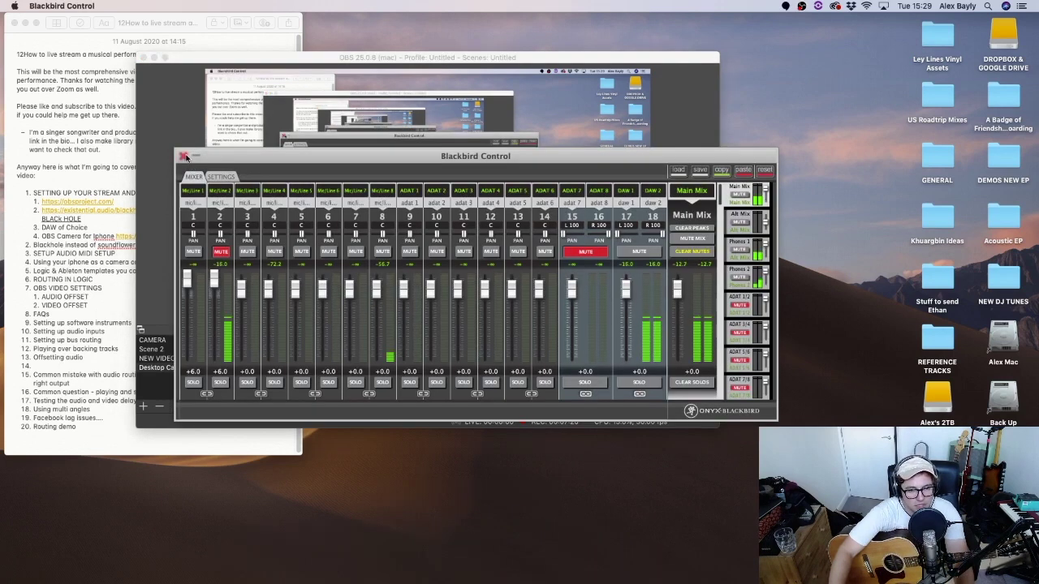
left_click(189, 152)
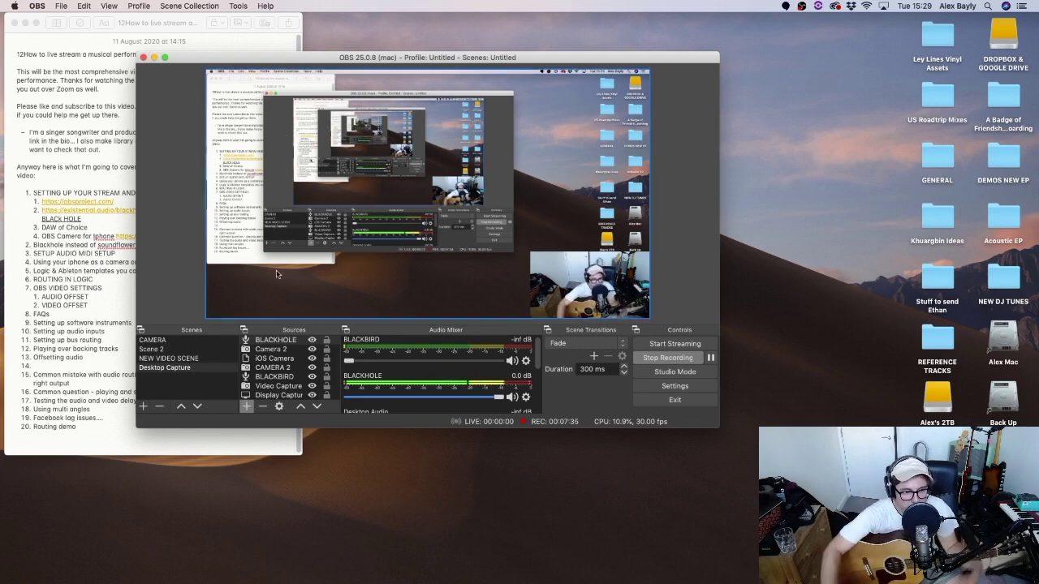
left_click(284, 387)
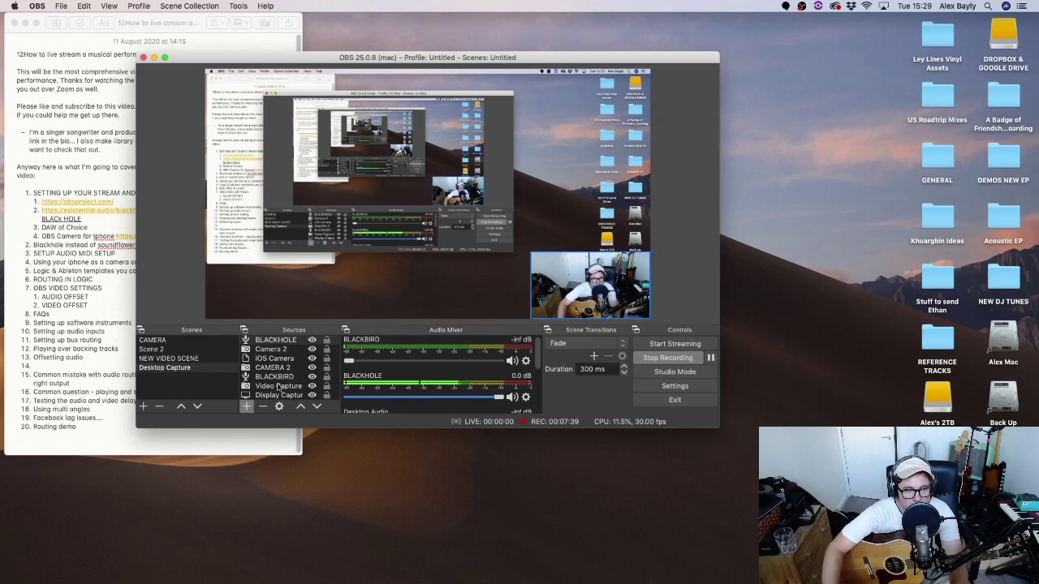
left_click_drag(276, 342, 171, 348)
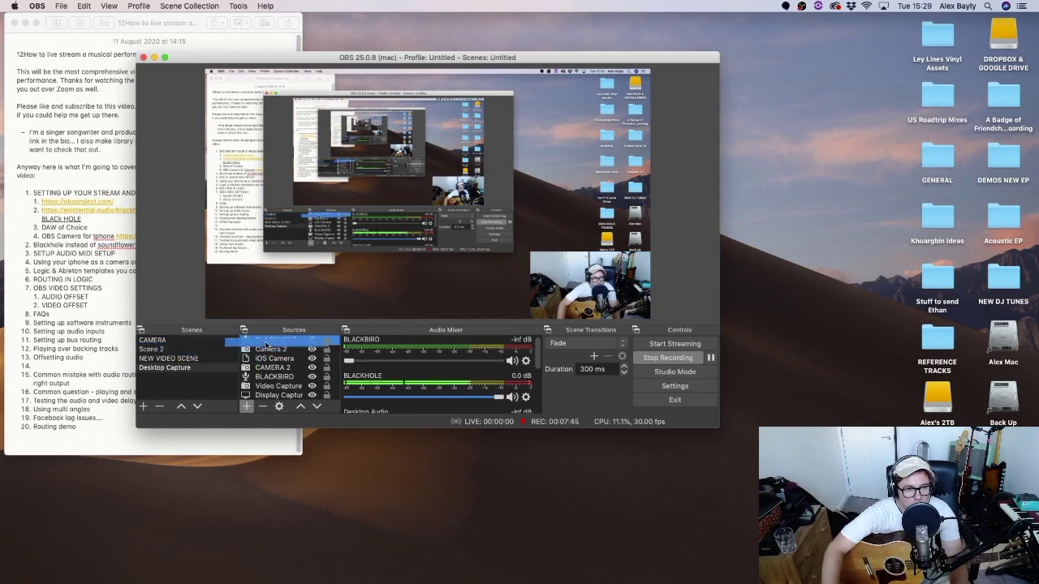